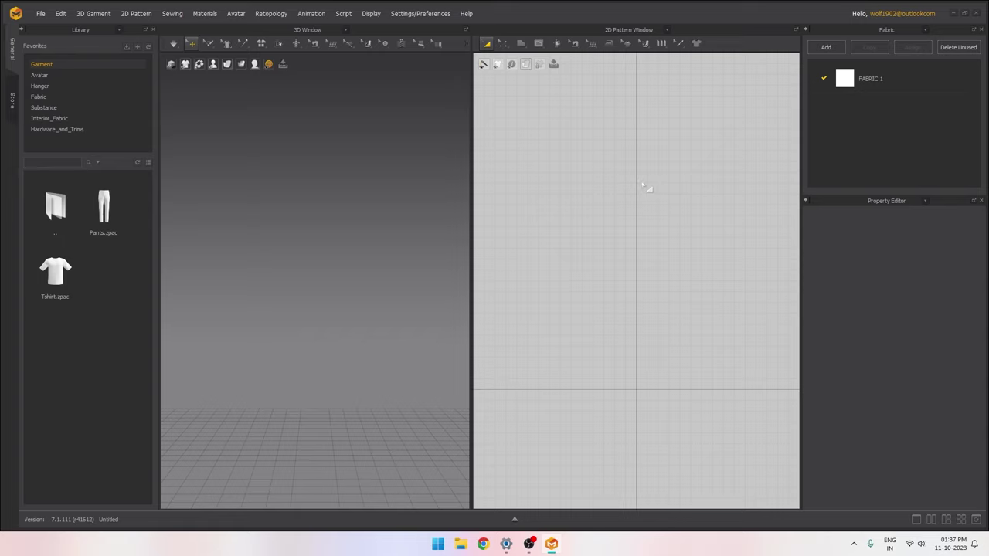
Load the FV2 female avatar from the Avatar library's Female_V2 folder into the 3D scene.
left_click(47, 77)
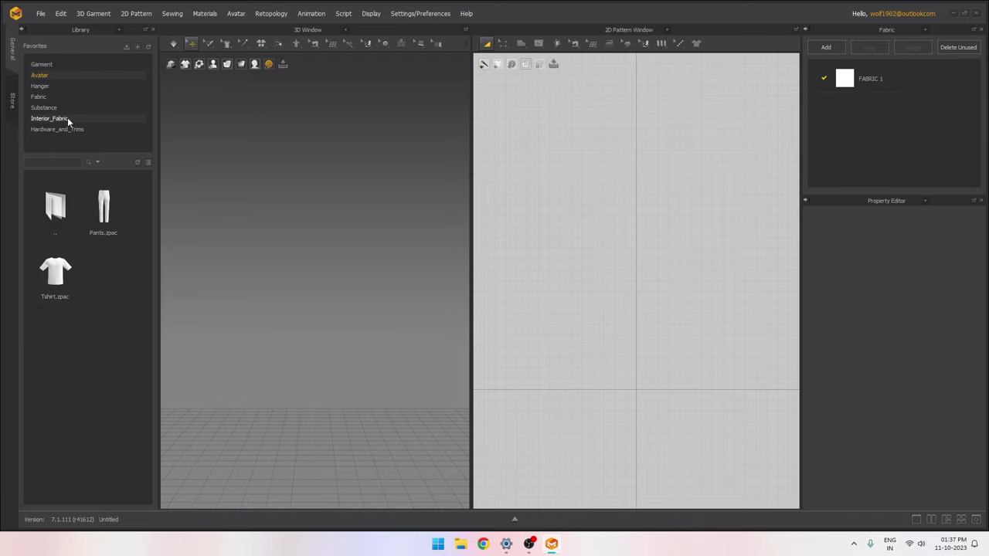
left_click(41, 76)
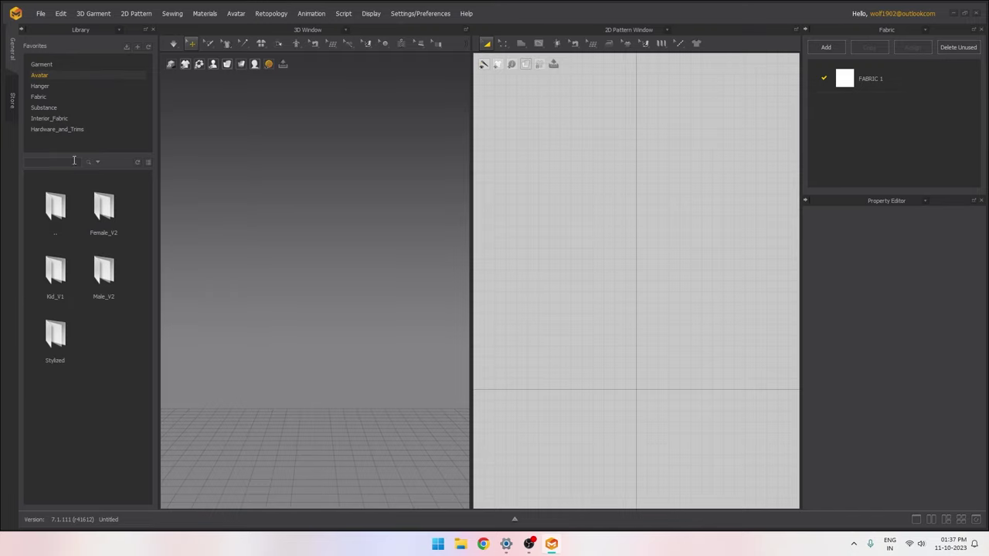
double_click(103, 207)
mouse_move(113, 287)
left_click_drag(113, 288, 351, 358)
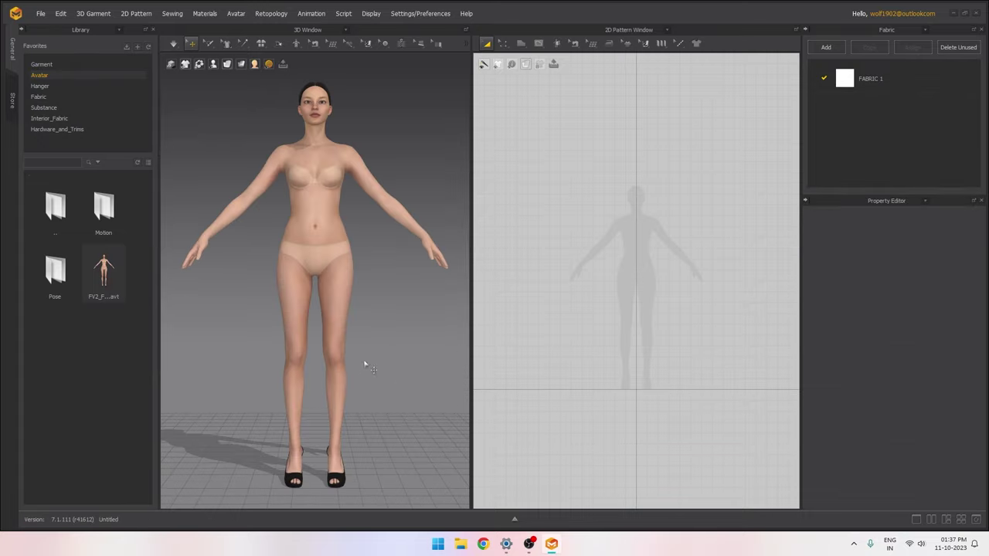
scroll(386, 382, "down", 4)
right_click_drag(352, 314, 327, 301)
scroll(417, 336, "up", 3)
scroll(327, 301, "up", 2)
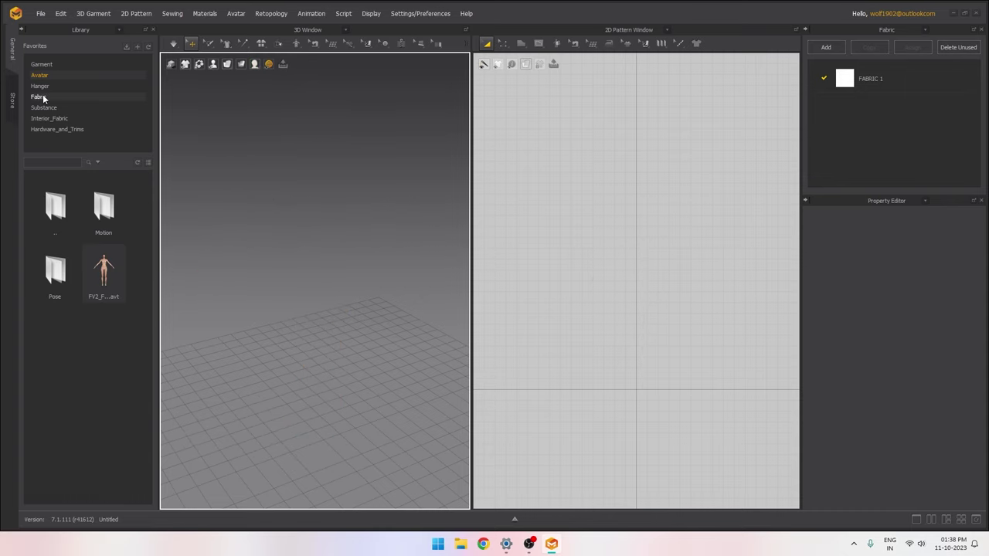
Examine the Fabric library and the preview details of the Cotton_Sateen fabric.
left_click(38, 97)
mouse_move(76, 328)
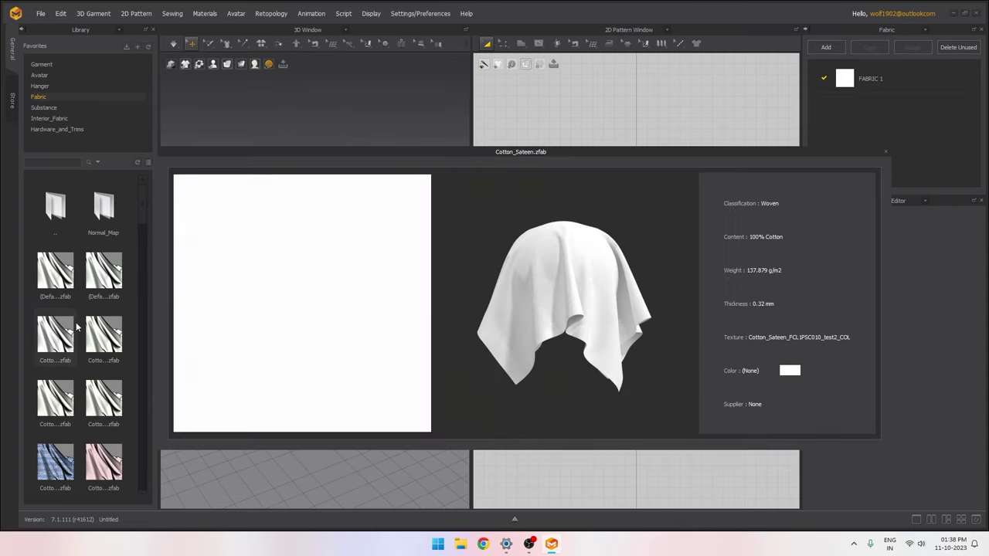
left_click(47, 73)
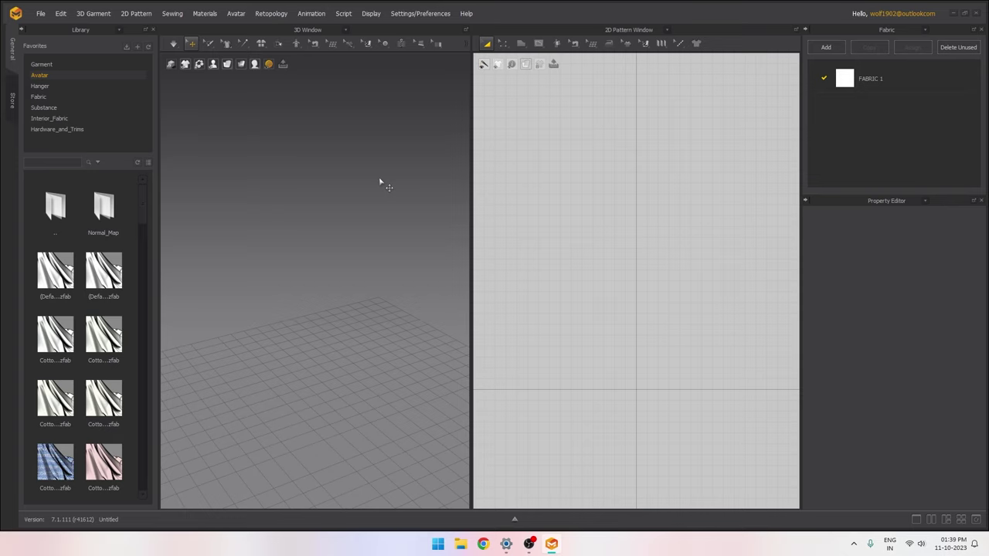
right_click_drag(379, 181, 315, 261)
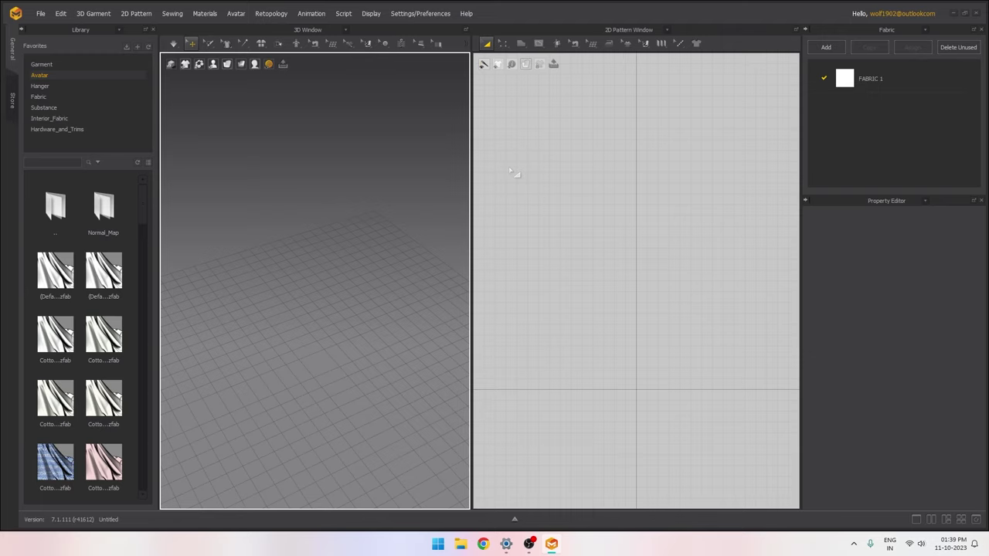
Draw a wide rectangular pattern with a perimeter of about 3638 mm in the enlarged 2D pattern view.
left_click(521, 45)
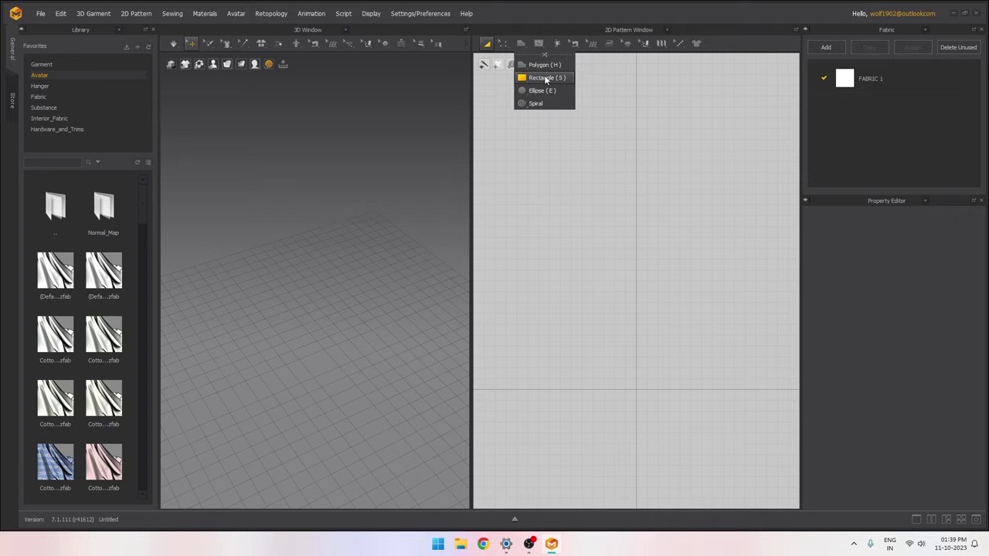
left_click(547, 78)
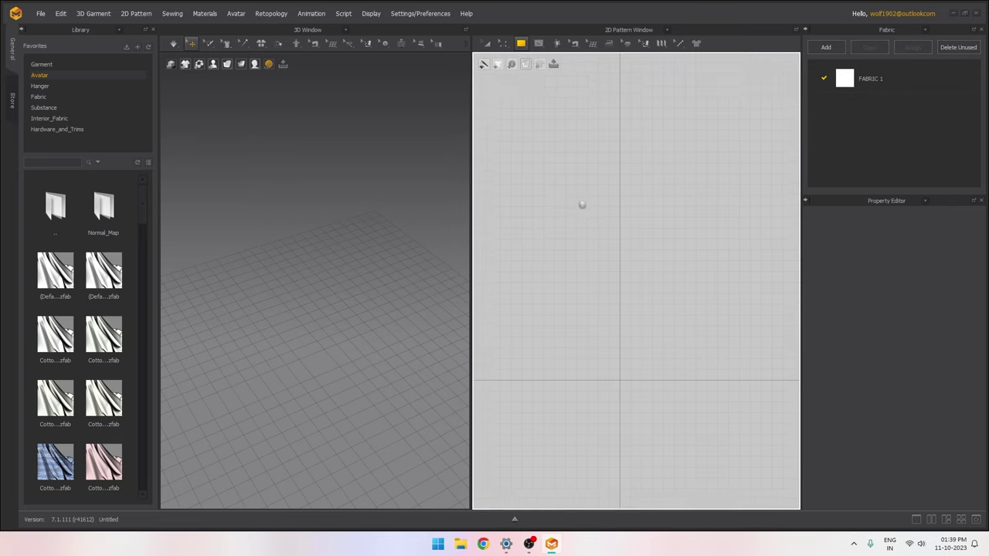
left_click_drag(469, 227, 423, 227)
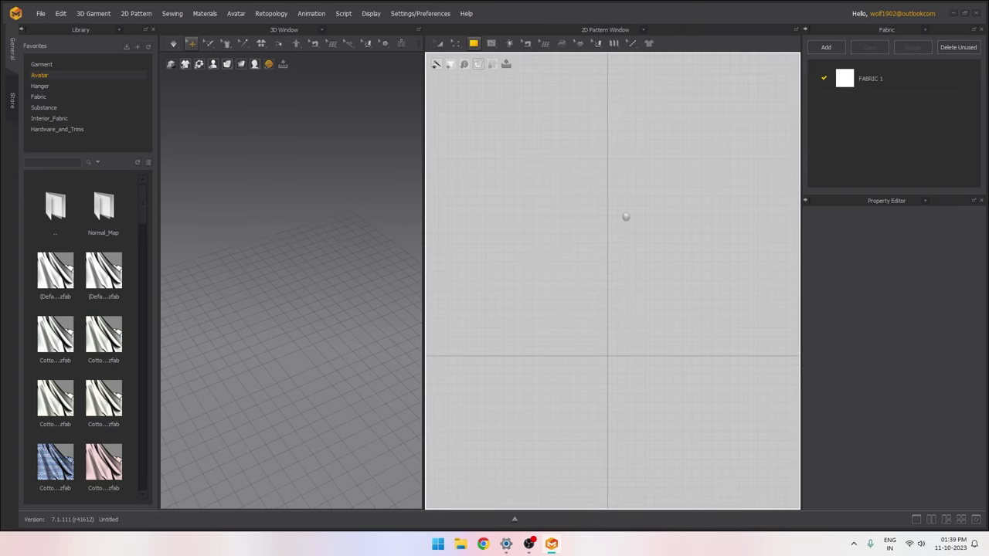
left_click_drag(567, 244, 679, 304)
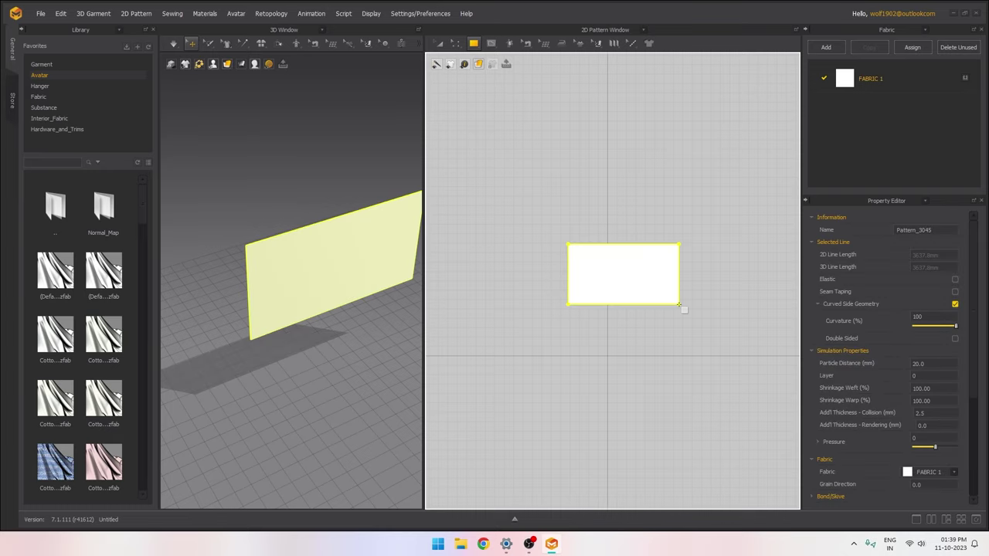
middle_click_drag(543, 306, 582, 298)
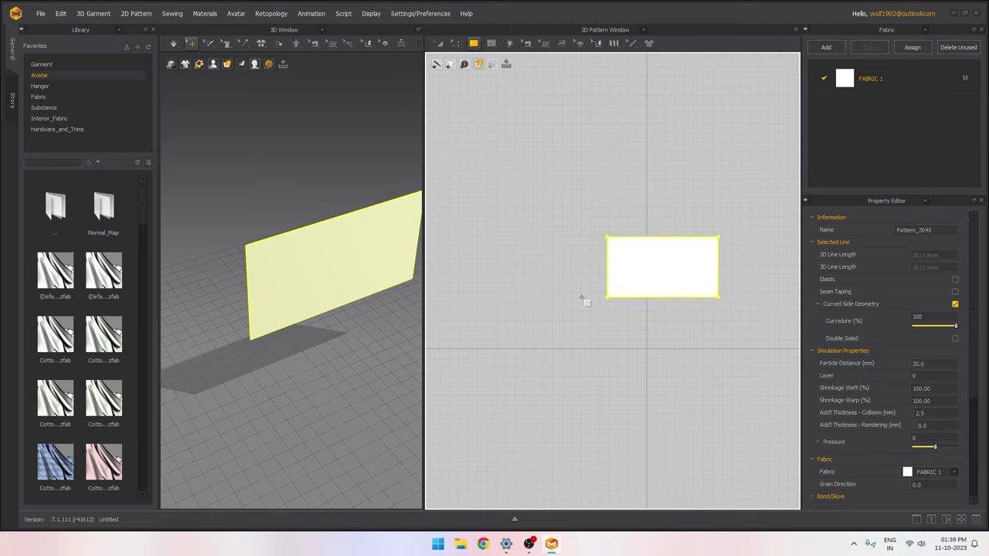
Rotate the rectangle in the 3D scene so that it lies flat, parallel to the floor.
right_click_drag(349, 297, 320, 283)
middle_click_drag(319, 282, 270, 289)
right_click_drag(374, 295, 318, 266)
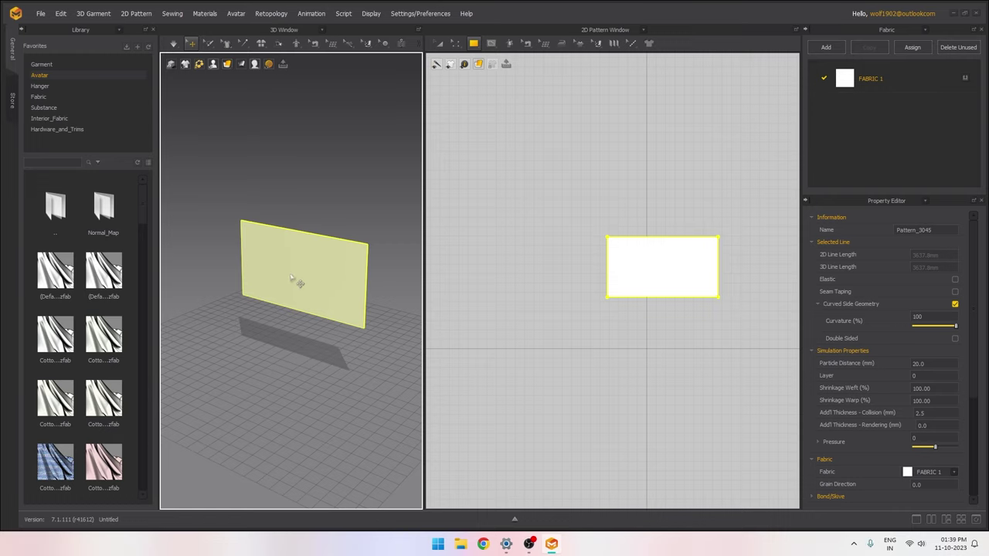
left_click(309, 265)
mouse_move(287, 301)
right_mouse_down()
mouse_move(319, 309)
mouse_move(287, 295)
right_mouse_up()
scroll(319, 309, "up", 3)
left_click_drag(287, 259, 287, 252)
left_click_drag(351, 219, 320, 222)
right_click_drag(308, 279, 339, 276)
scroll(622, 305, "down", 1)
middle_click_drag(623, 305, 587, 279)
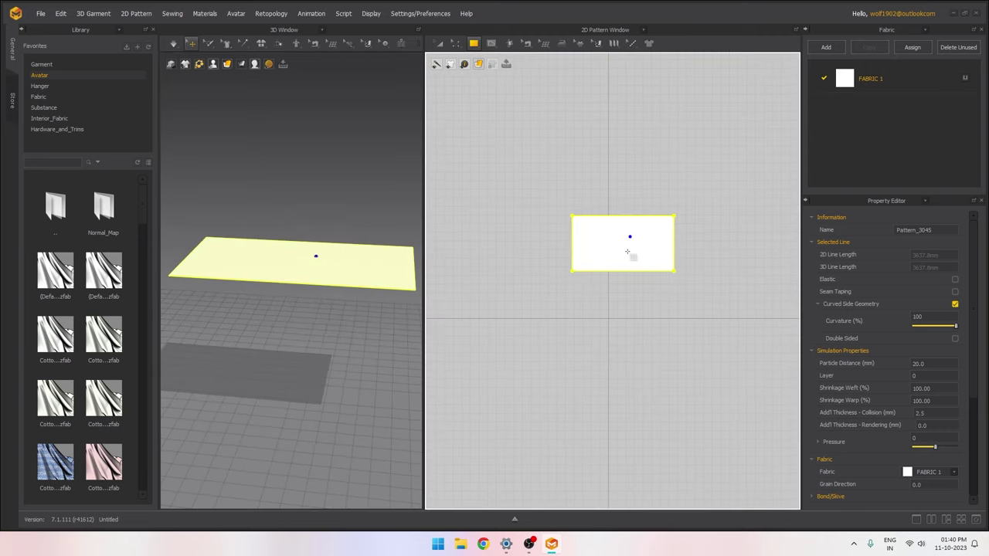
right_click_drag(329, 304, 320, 338)
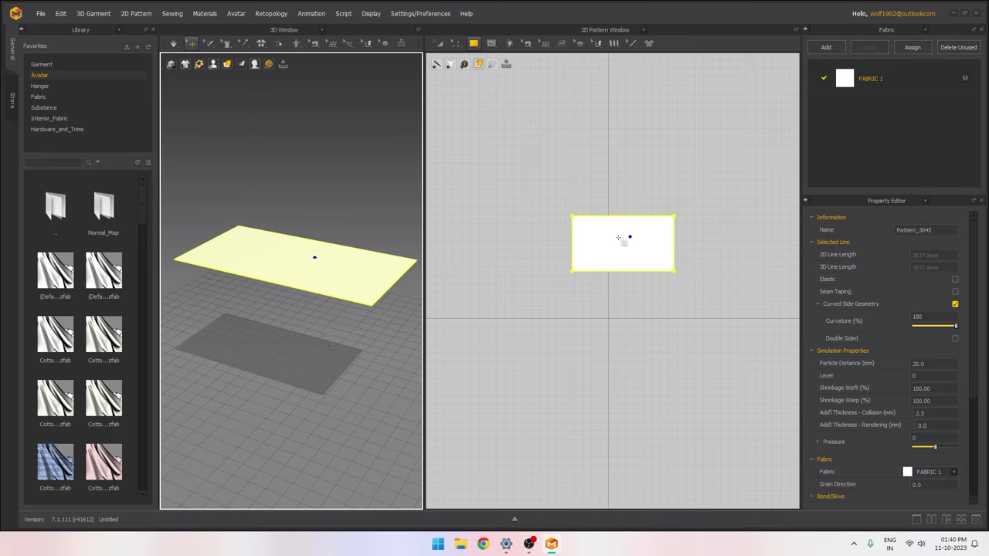
Place a linked symmetric duplicate of the rectangle below the original and delete it again.
key("ctrl+d")
left_click(622, 327)
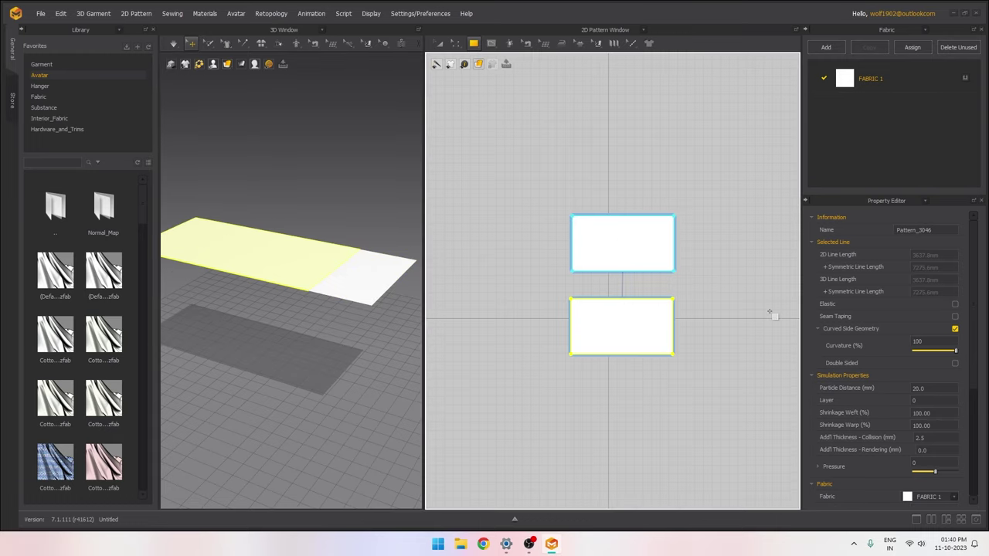
key("Delete")
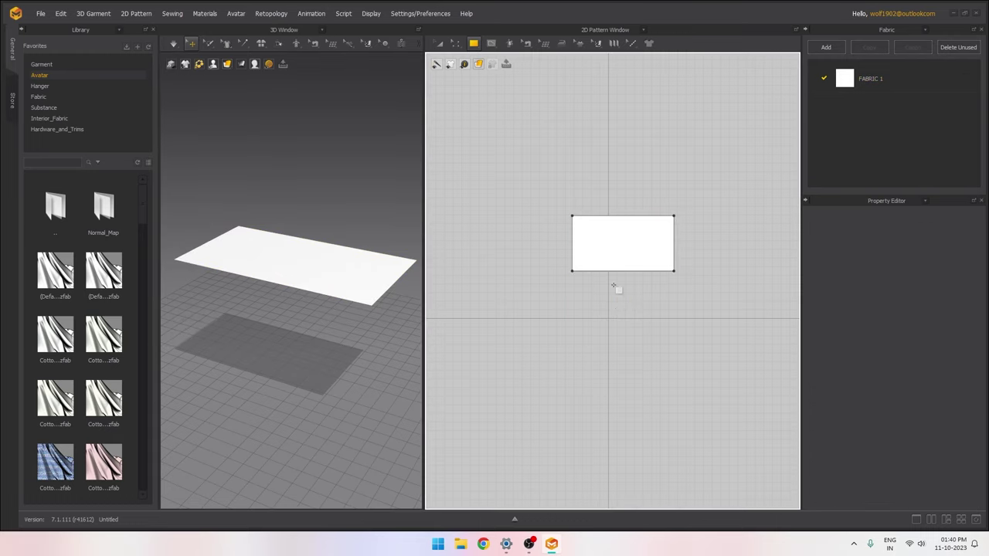
left_click(613, 286)
left_click(513, 321)
Copy the rectangle and paste the unlinked duplicate straight below the original, offset by about 870 mm.
left_click(441, 45)
left_click(609, 247)
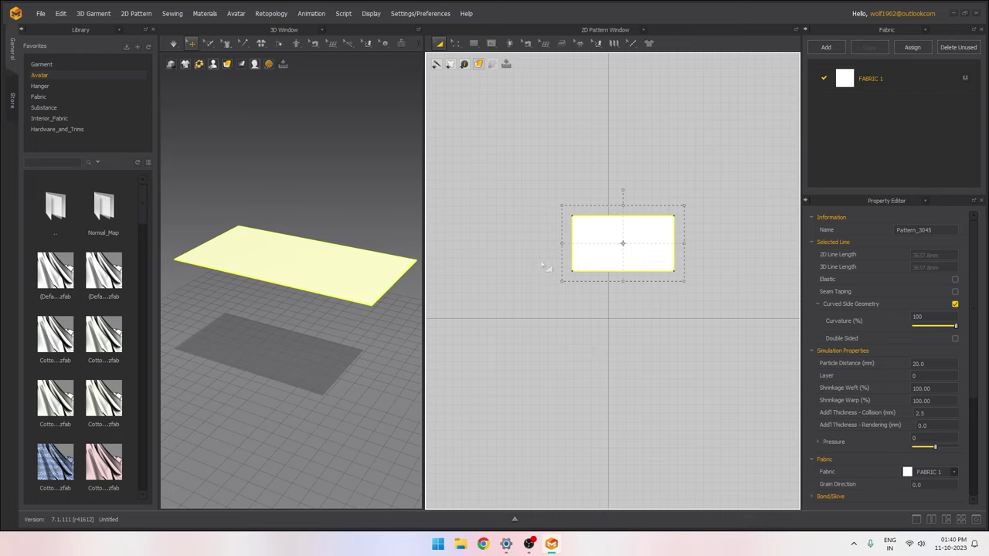
left_click_drag(623, 244, 624, 325)
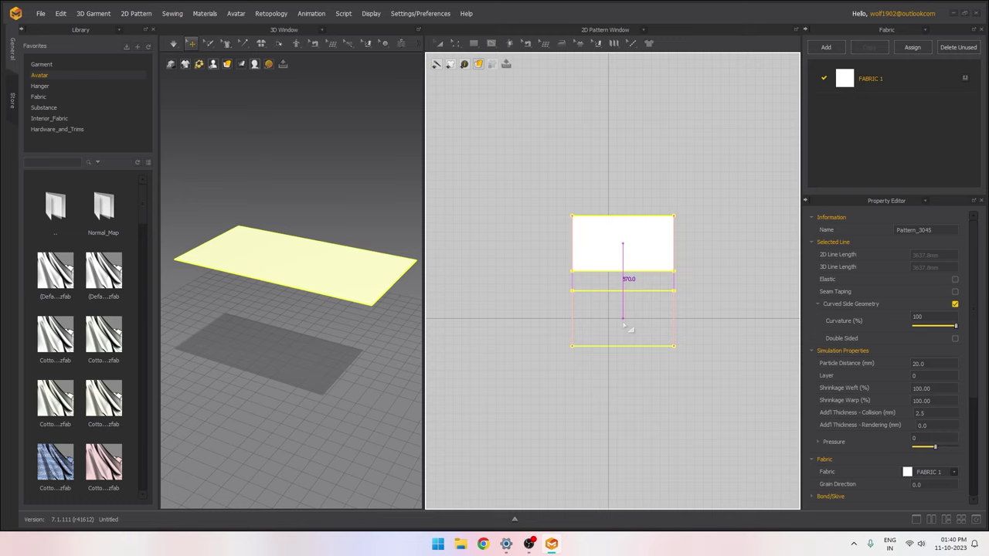
left_click(623, 324)
Compare how the corners and edges of both rectangles correspond between the 3D scene and the 2D layout.
right_click_drag(352, 323, 347, 292)
scroll(349, 301, "up", 1)
scroll(325, 299, "up", 1)
left_click(377, 261)
scroll(376, 261, "down", 2)
scroll(347, 232, "up", 3)
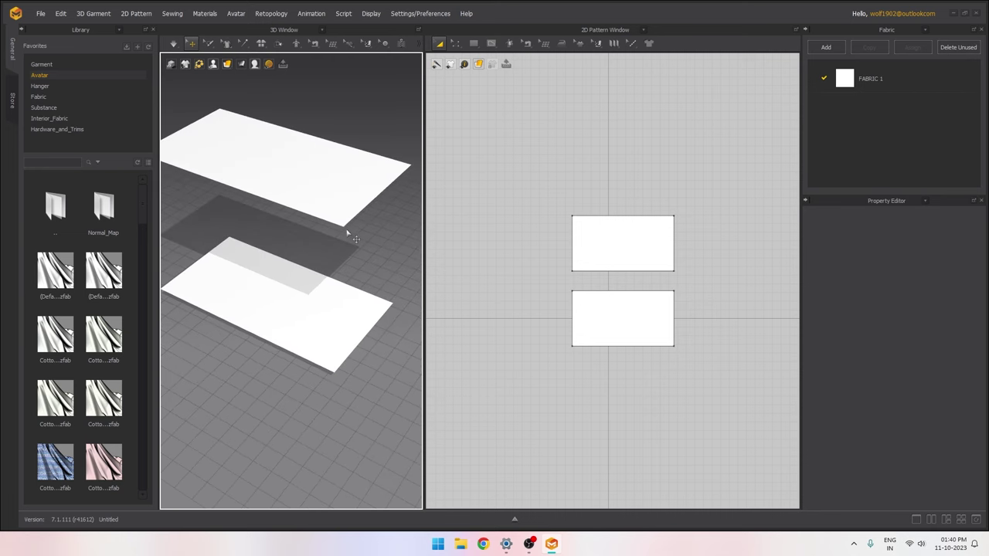
left_click(336, 209)
scroll(364, 311, "up", 4)
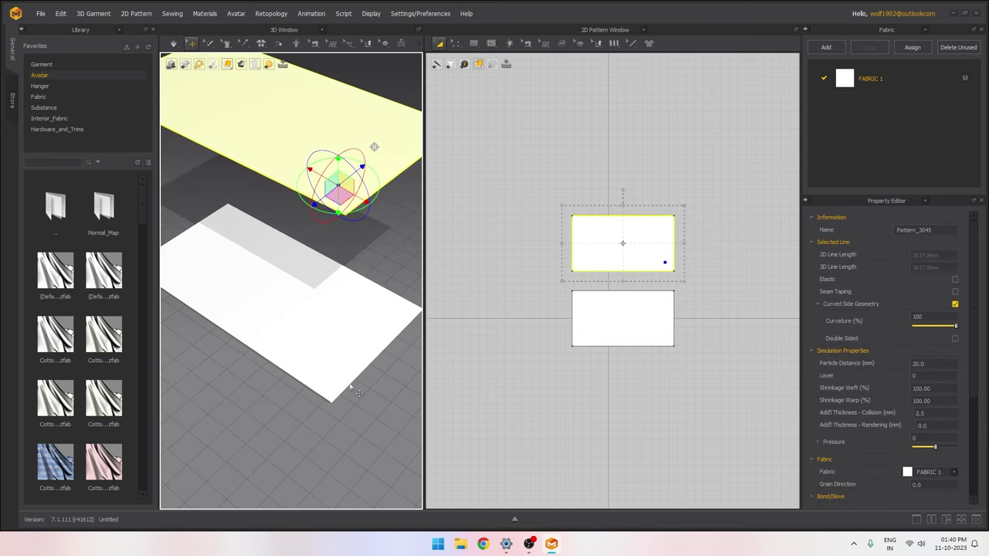
scroll(409, 320, "up", 1)
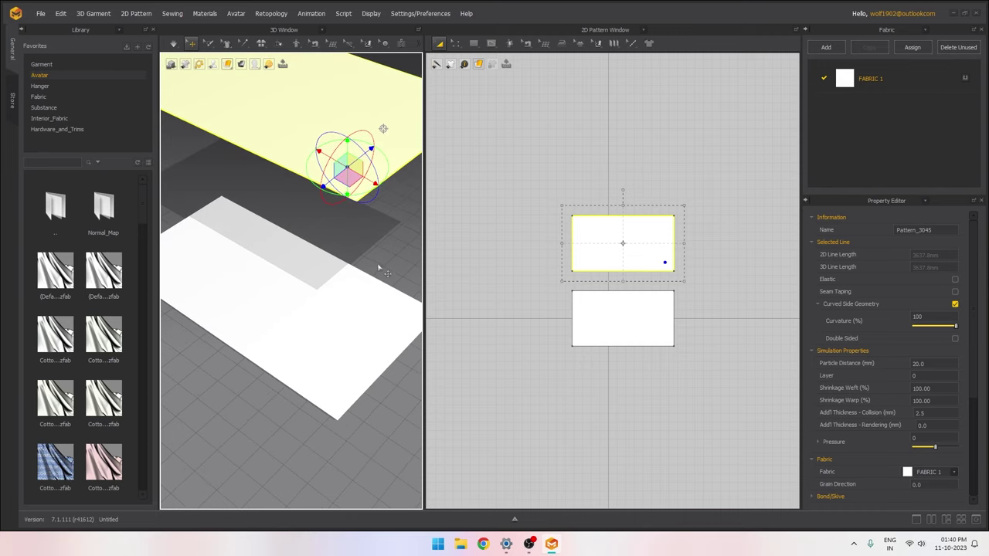
left_click(339, 399)
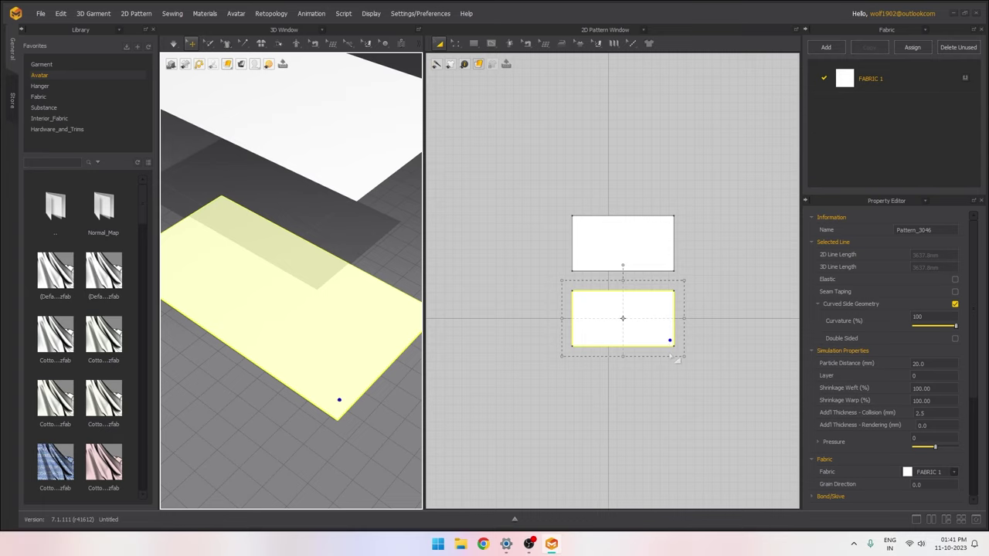
scroll(642, 259, "up", 3)
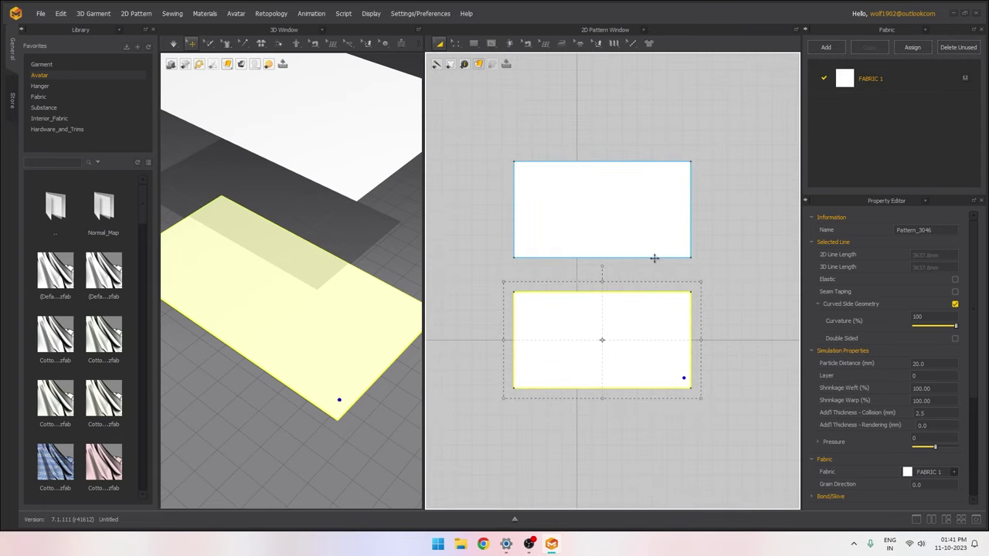
left_click(666, 272)
left_click(673, 247)
left_click(353, 177)
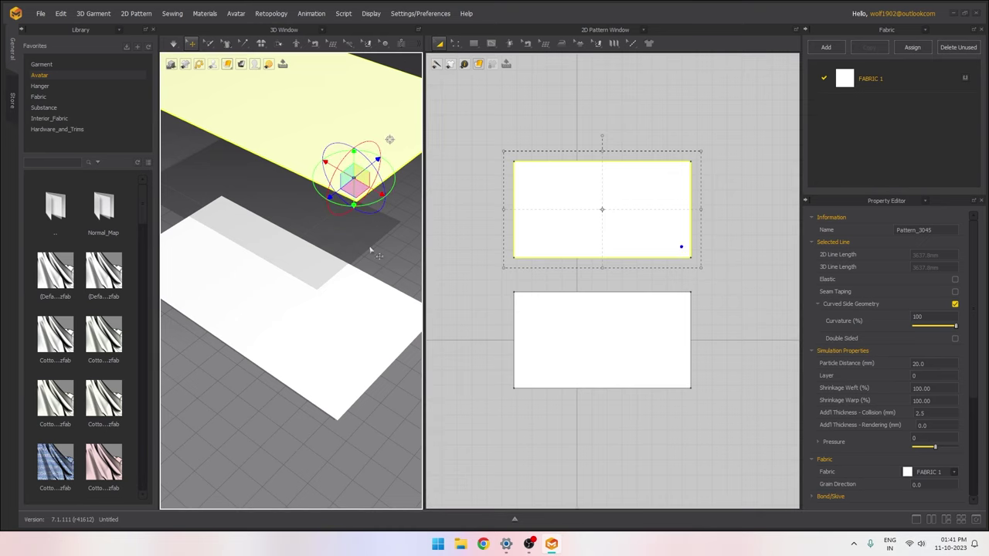
left_click(349, 384)
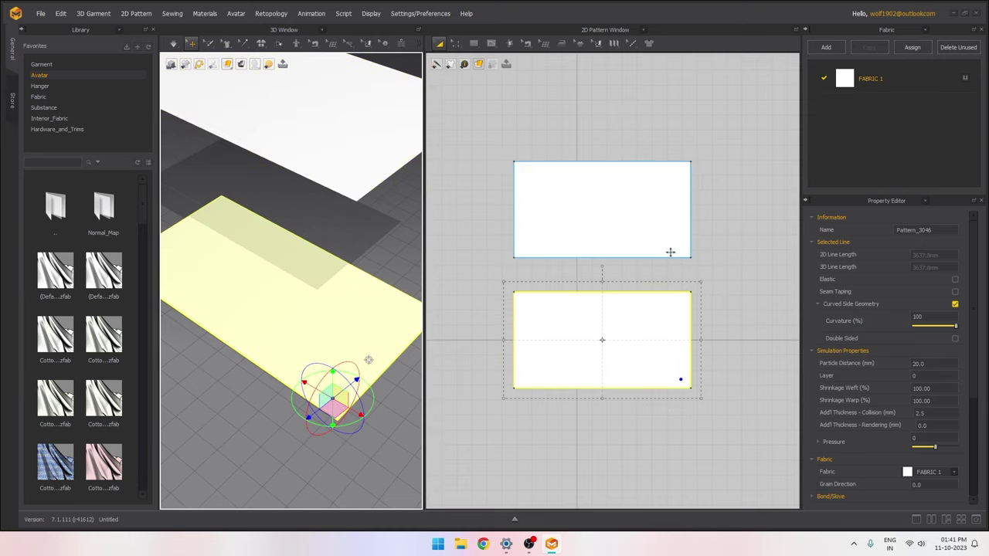
scroll(343, 305, "down", 2)
left_click(383, 257)
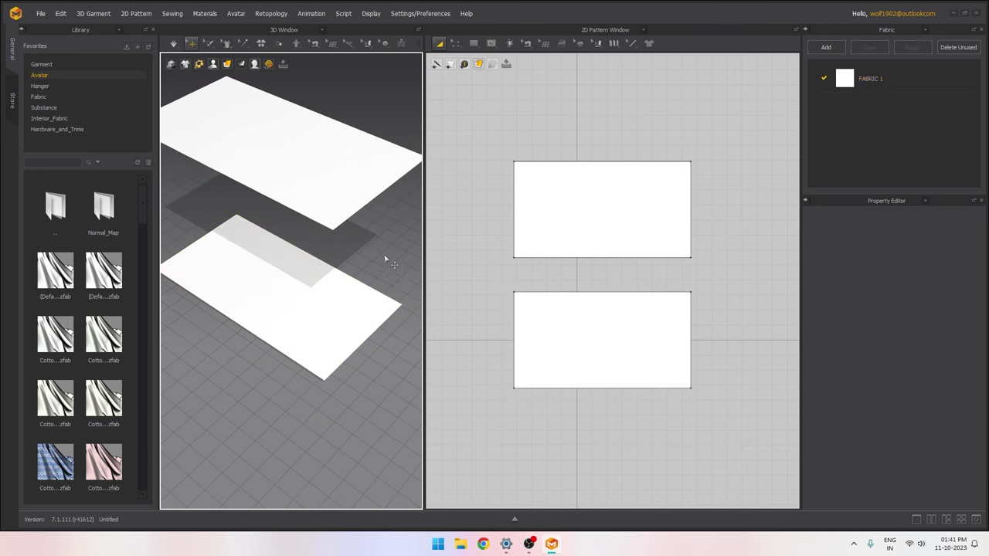
Apply Flip Vertically to the duplicated rectangle in the 3D scene and check its corners against the original.
left_click(313, 299)
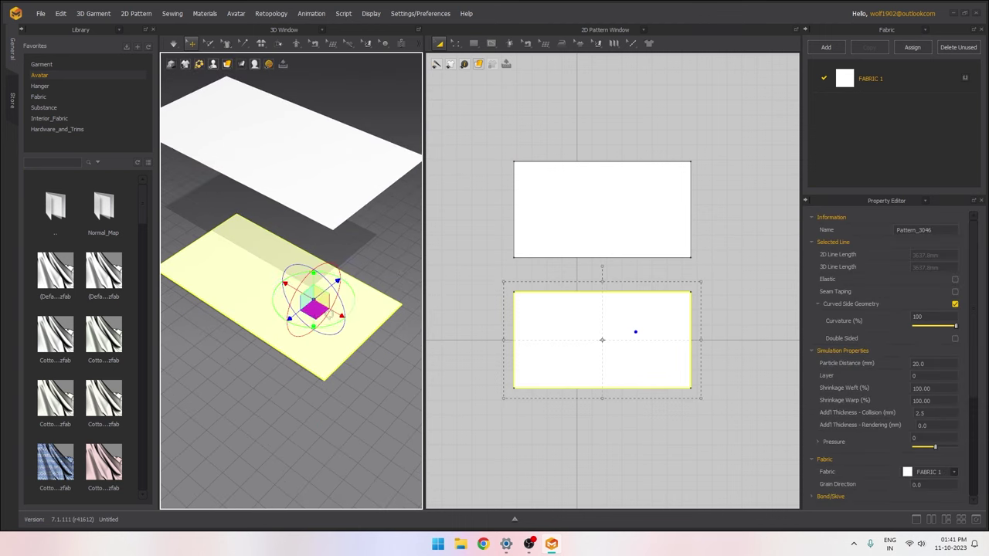
left_click(60, 13)
mouse_move(98, 103)
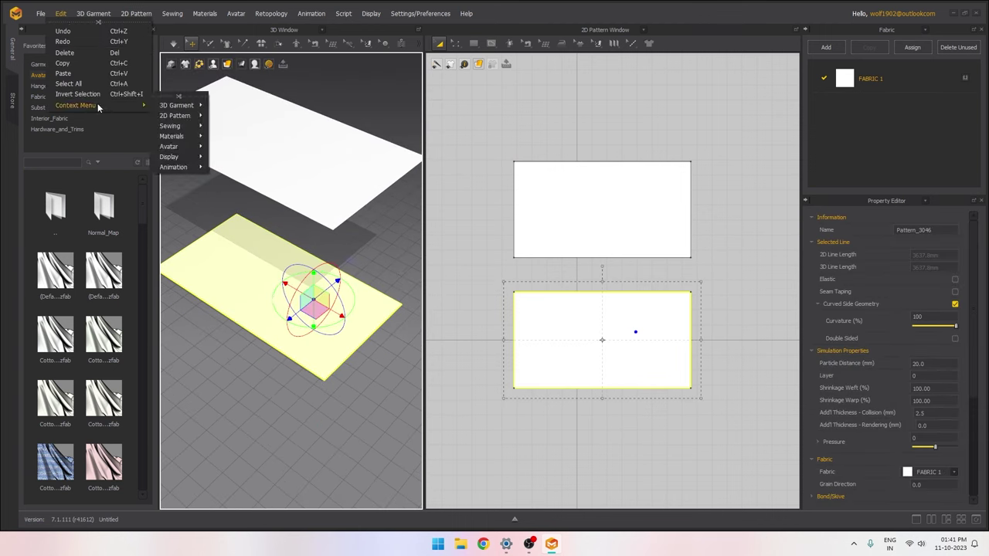
mouse_move(182, 112)
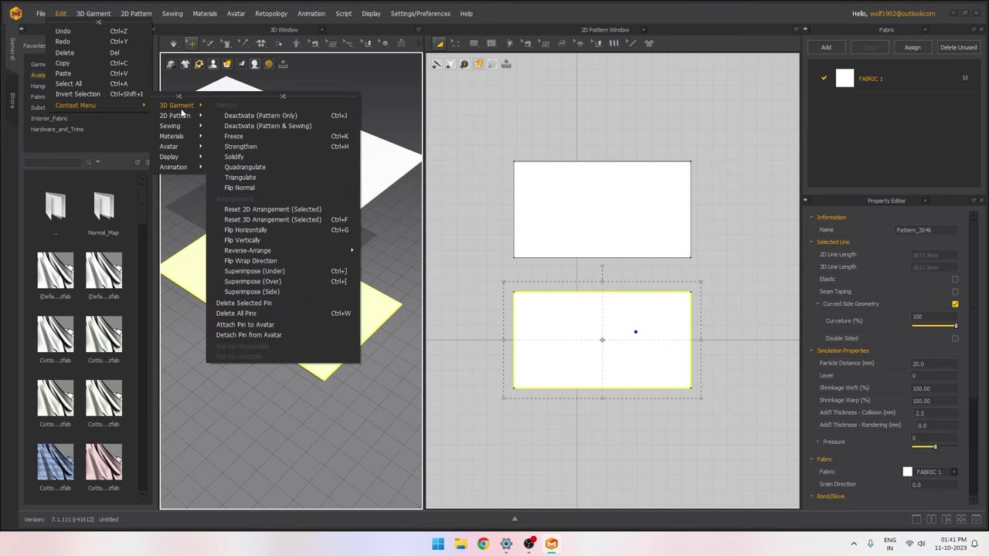
left_click(258, 241)
right_click_drag(412, 276, 392, 262)
left_click(398, 265)
left_click(311, 200)
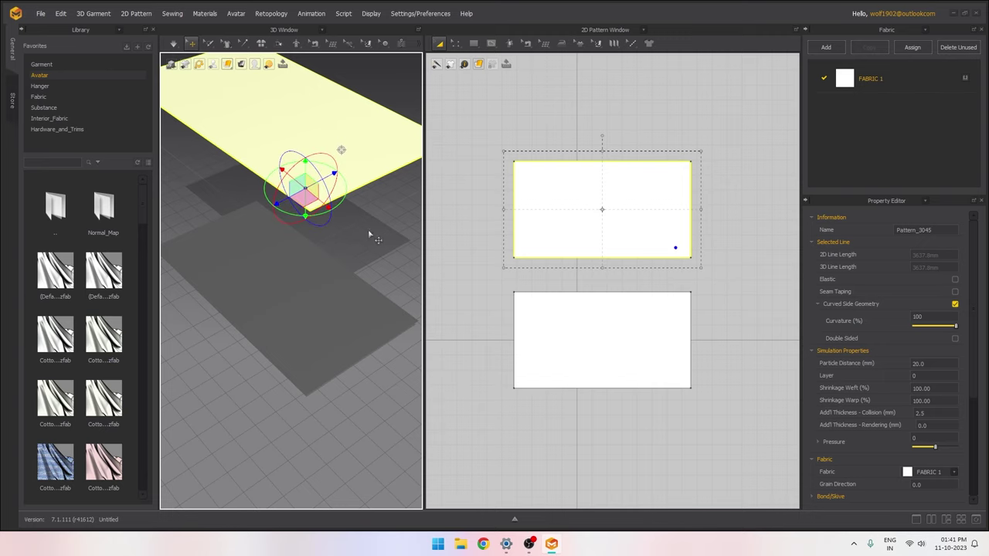
left_click(324, 381)
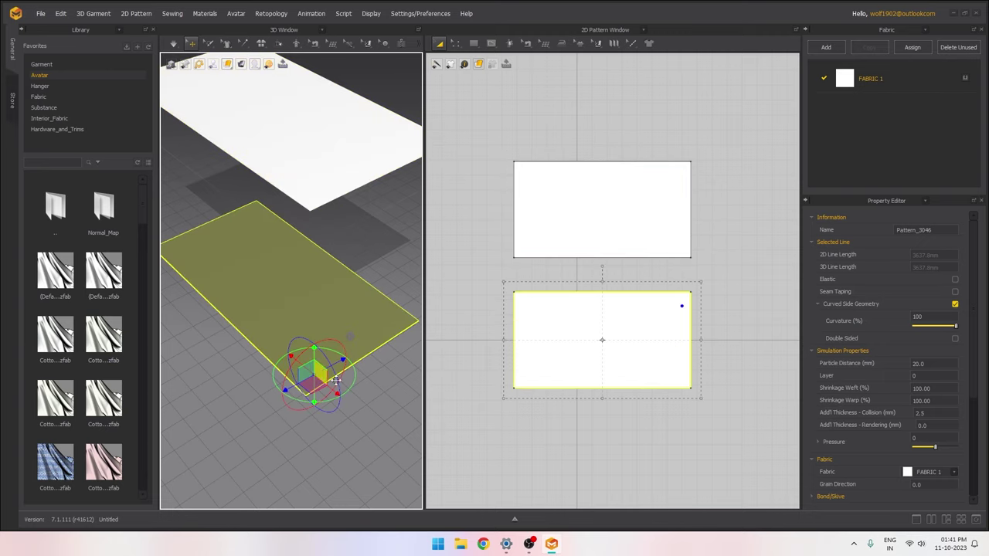
left_click(726, 283)
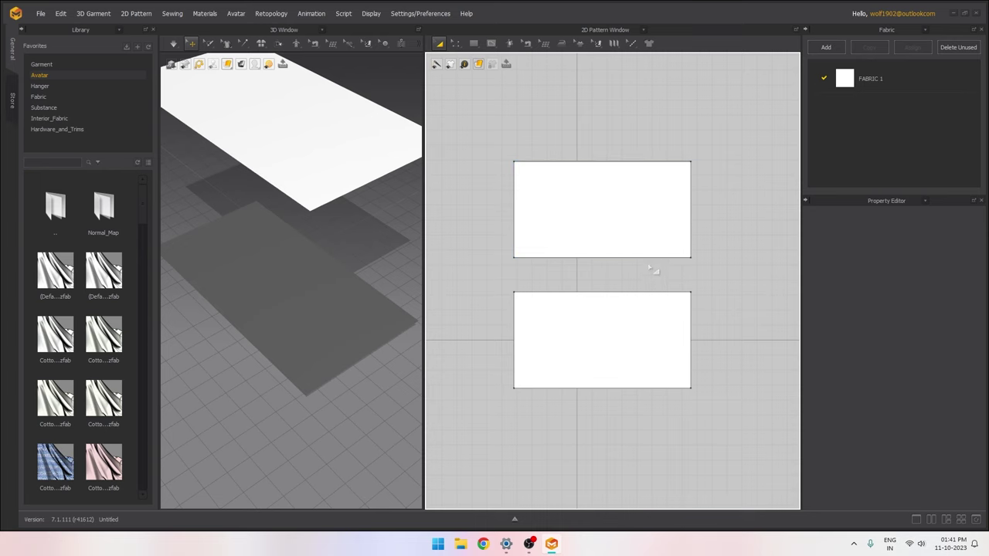
Raise the flipped rectangle in the 3D scene to sit just beneath the original one.
right_click_drag(327, 304, 292, 263)
left_click(317, 298)
left_click_drag(309, 262, 309, 167)
right_click_drag(351, 237, 335, 289)
scroll(302, 254, "up", 3)
scroll(345, 296, "down", 2)
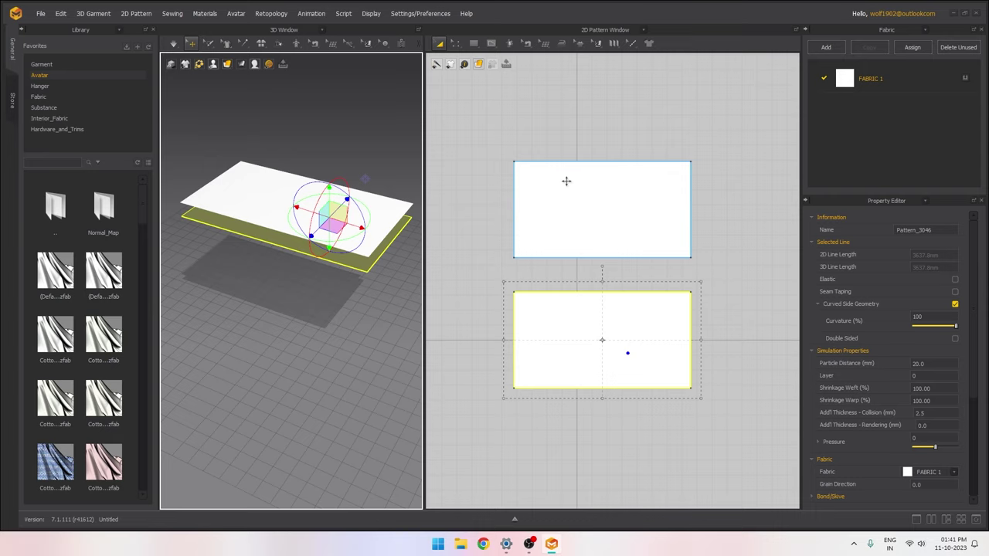
left_click(579, 129)
Sew the two facing long edges of the rectangles together in the 2D layout with Segment Sewing.
left_click(528, 43)
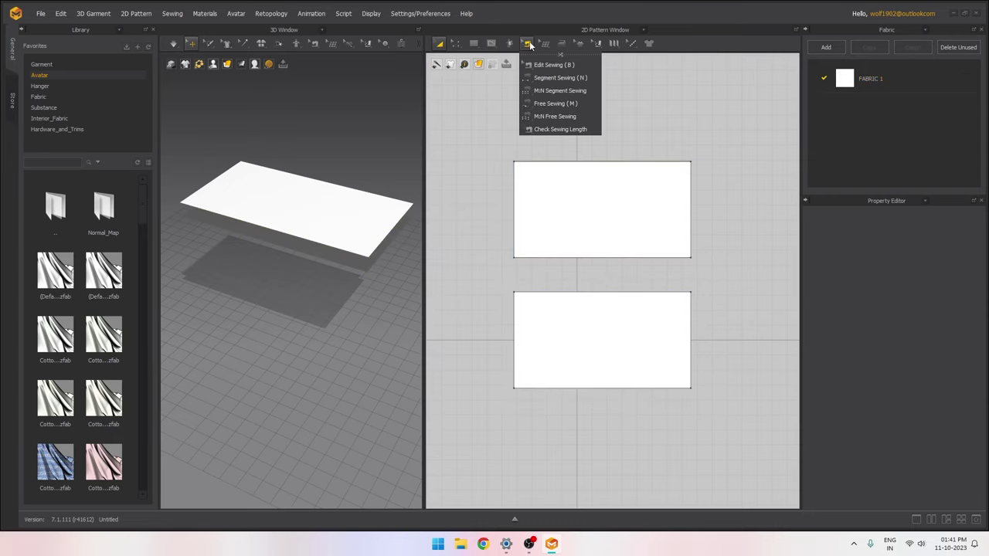
left_click(571, 78)
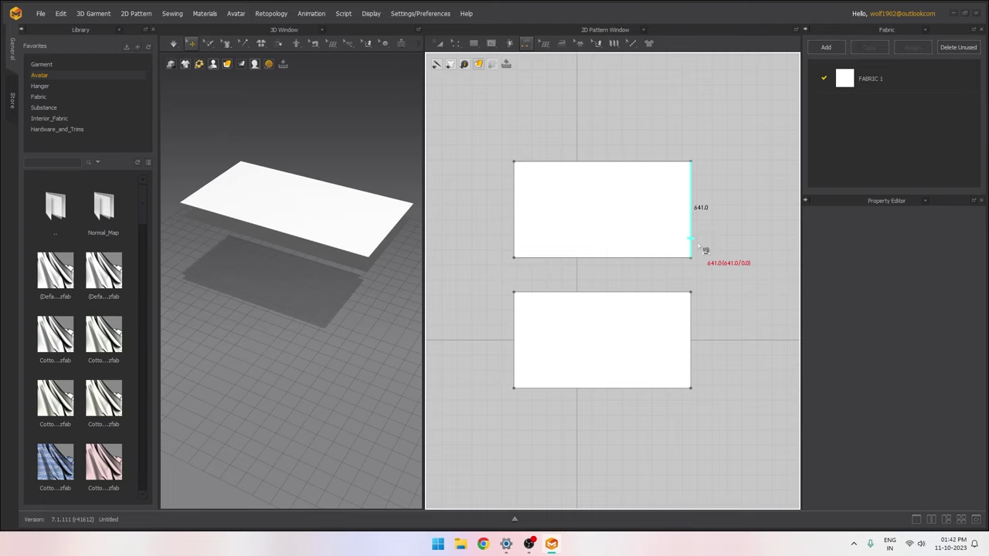
right_click_drag(316, 263, 305, 233)
scroll(306, 236, "up", 1)
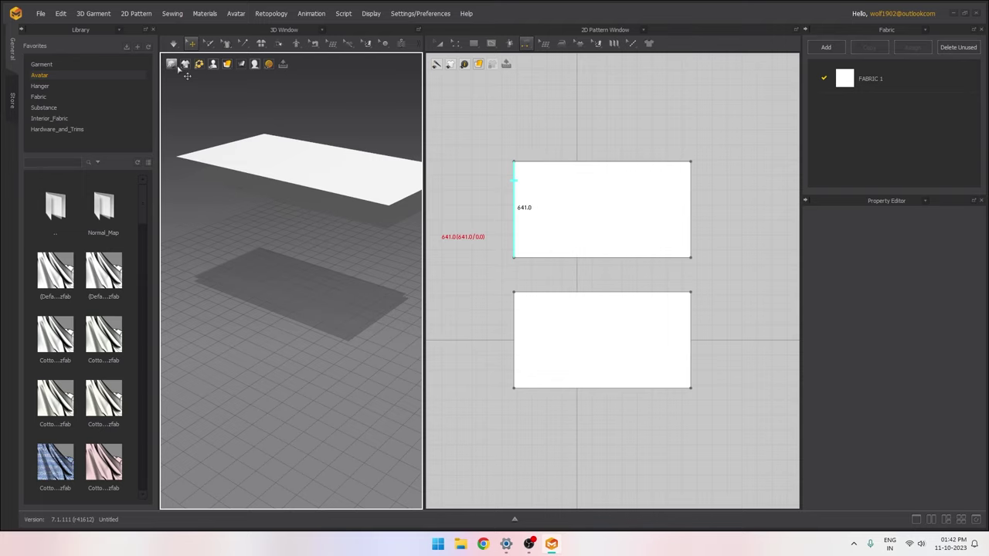
scroll(593, 293, "up", 3)
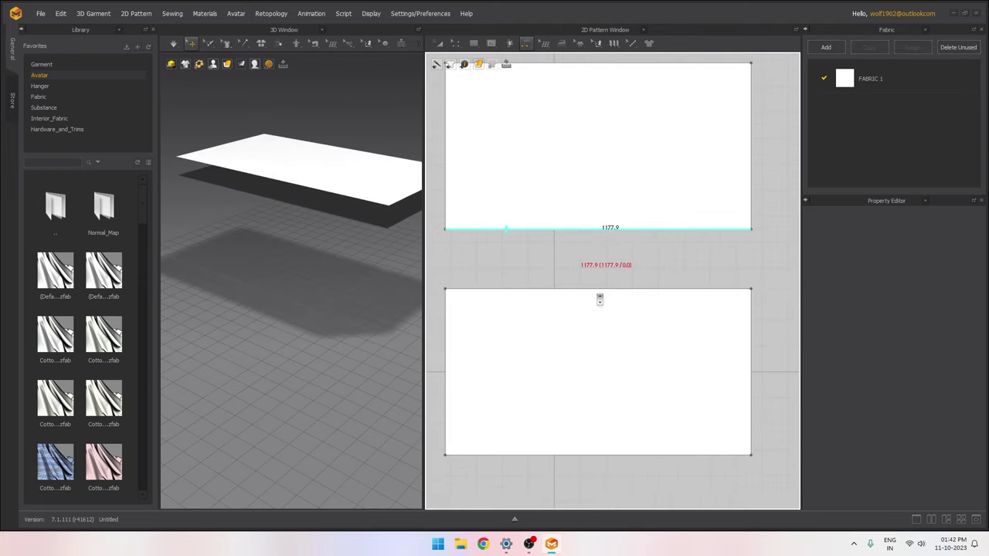
left_click(590, 236)
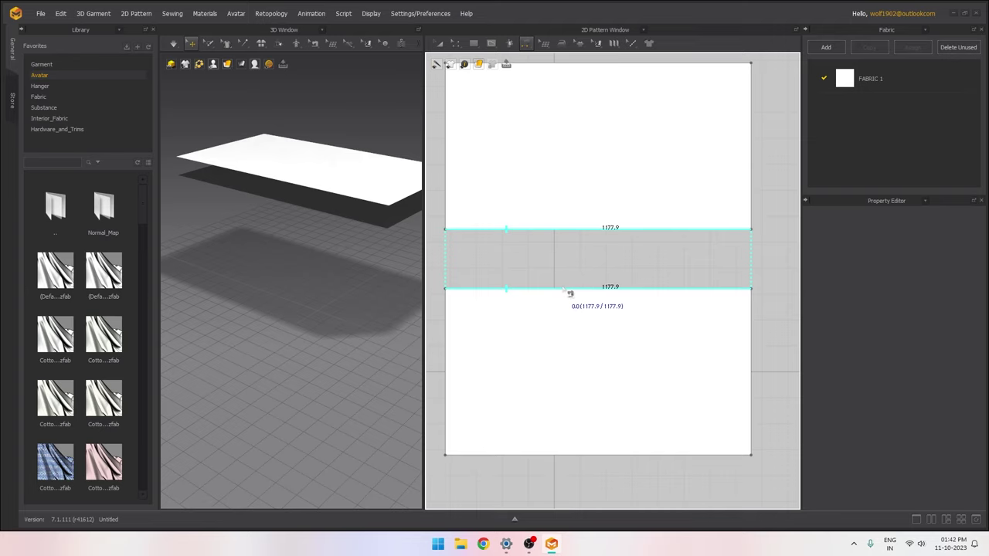
left_click(569, 291)
Sew the remaining pair of long edges together in the 3D scene with Segment Sewing.
right_click_drag(328, 270, 322, 232)
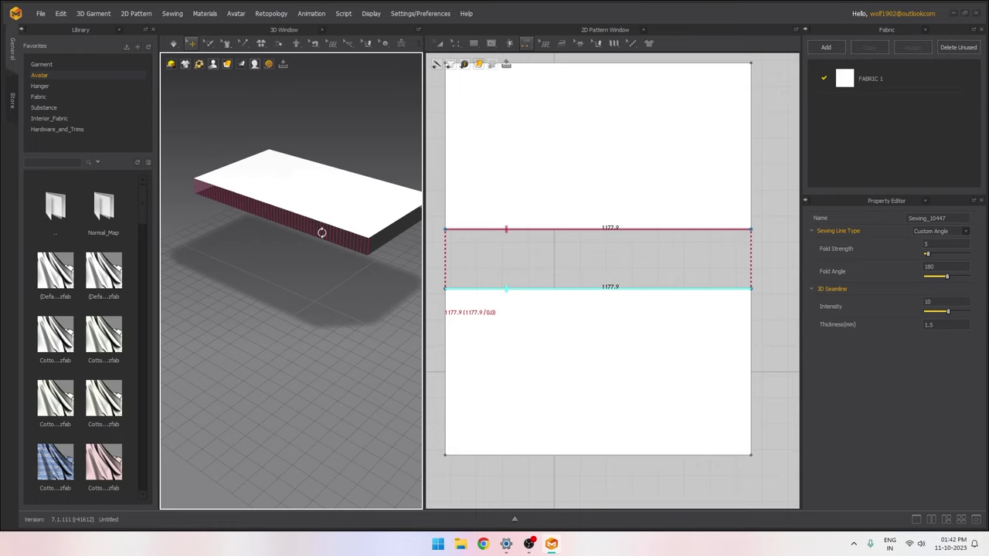
right_click_drag(322, 233, 259, 277)
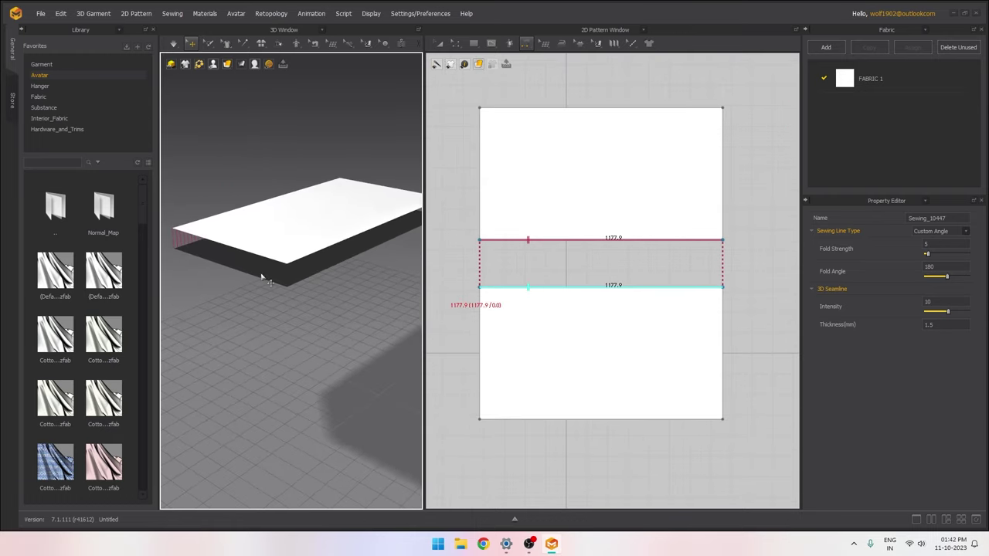
right_click_drag(322, 149, 342, 194)
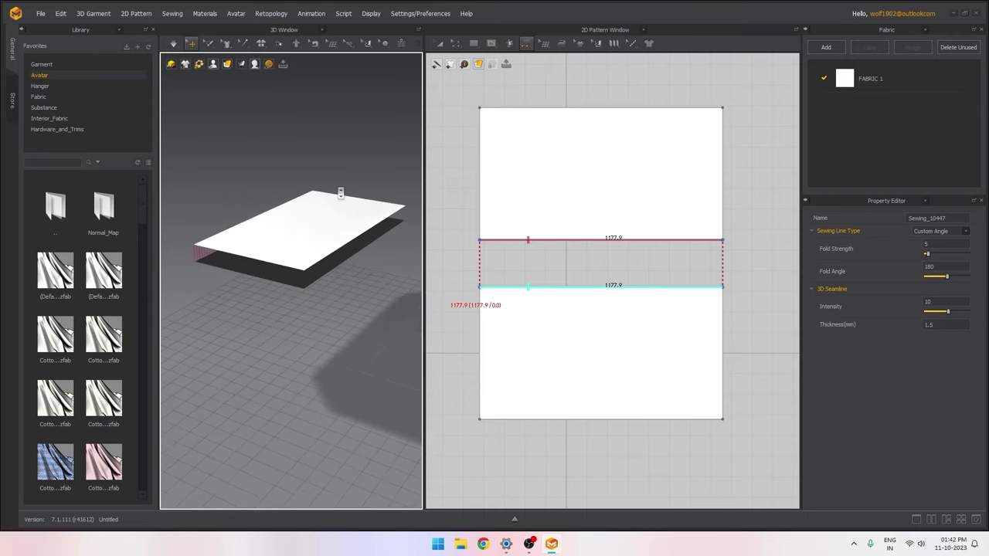
left_click(314, 45)
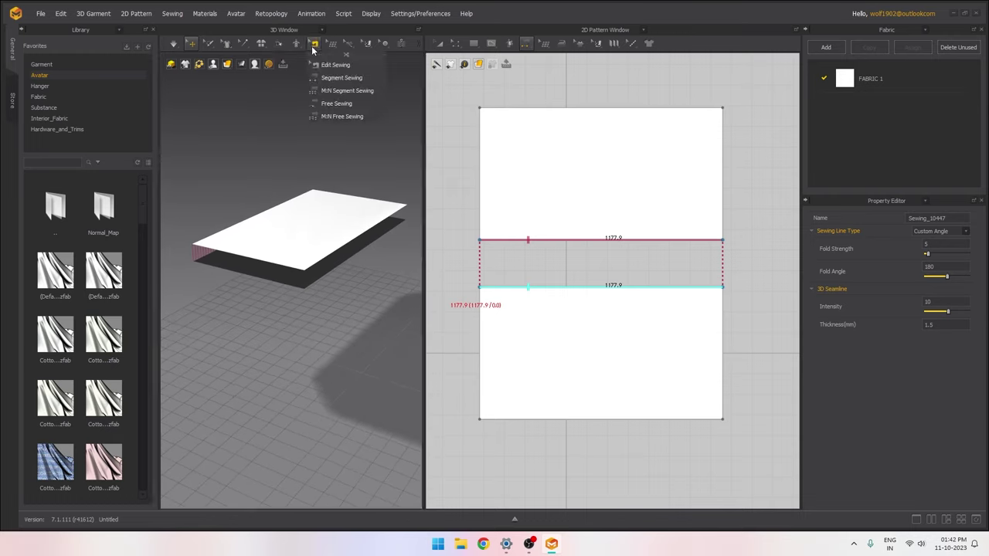
left_click(341, 80)
right_click_drag(365, 235, 309, 247)
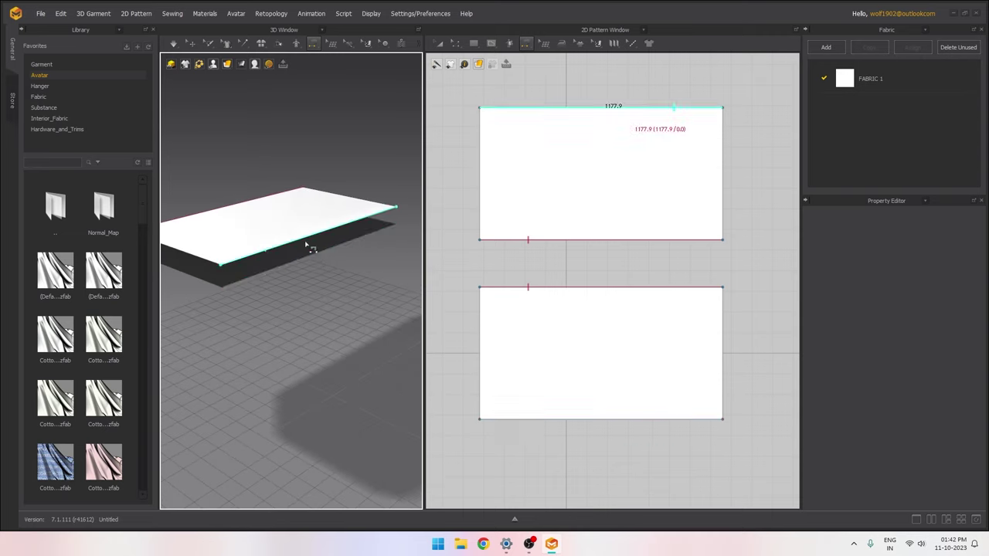
left_click(306, 244)
left_click(313, 264)
Sew both pairs of matching short edges of the rectangles together to close the outline.
right_click_drag(333, 266, 363, 247)
right_click_drag(501, 232, 538, 234)
left_click(521, 214)
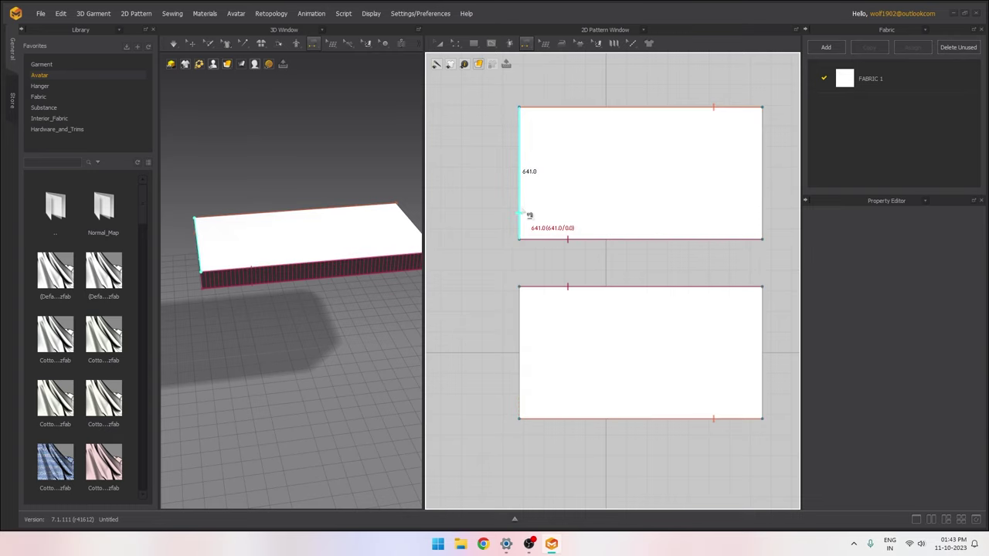
left_click(520, 330)
right_click_drag(274, 327, 301, 288)
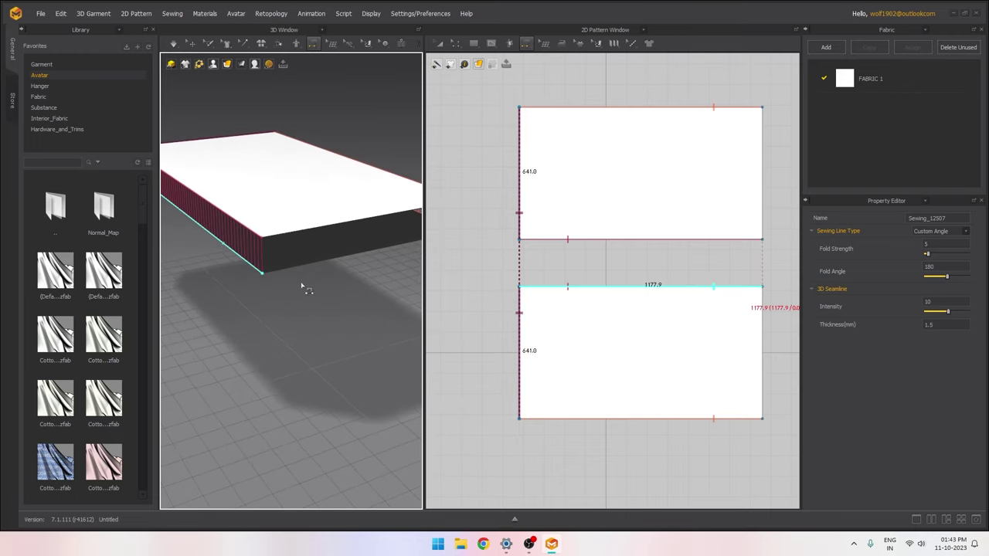
left_click(327, 267)
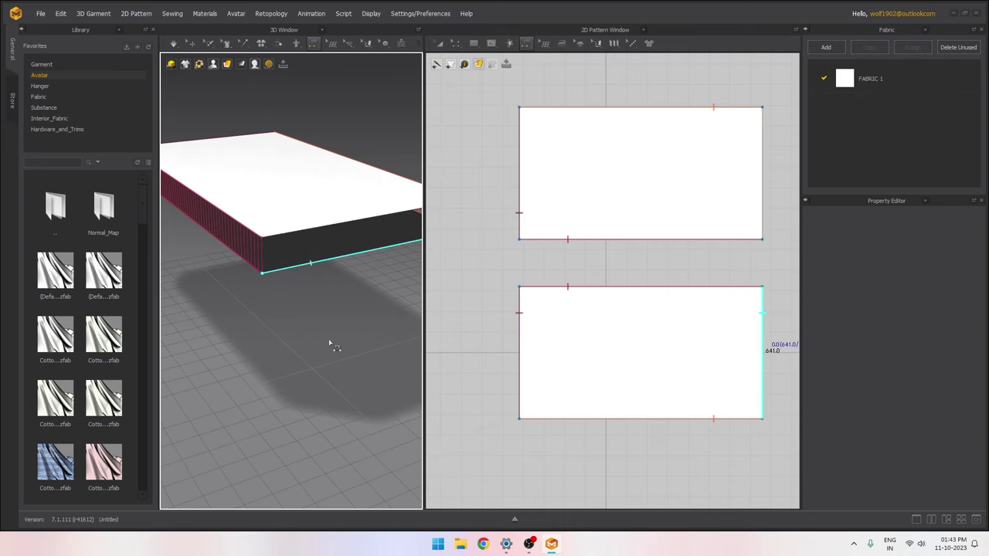
left_click(316, 236)
right_click_drag(316, 236, 313, 305)
Simulate the sewn rectangles so they drop onto the floor, and stop the simulation.
scroll(325, 294, "down", 5)
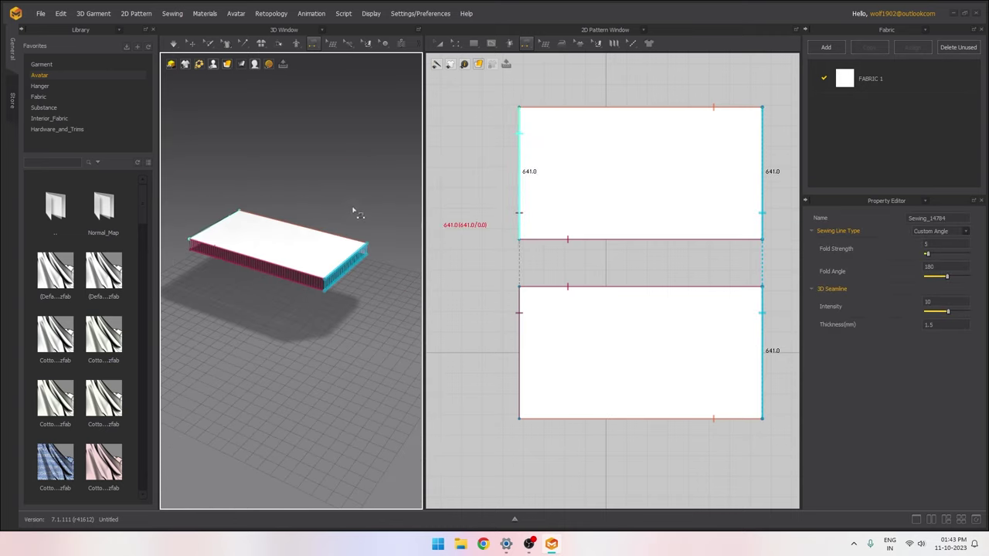
scroll(356, 214, "up", 1)
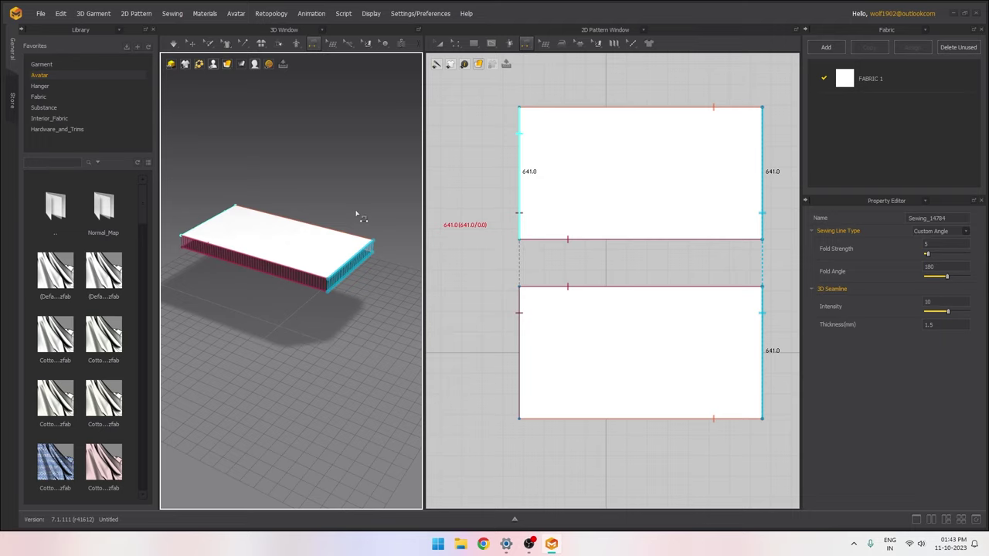
key("space")
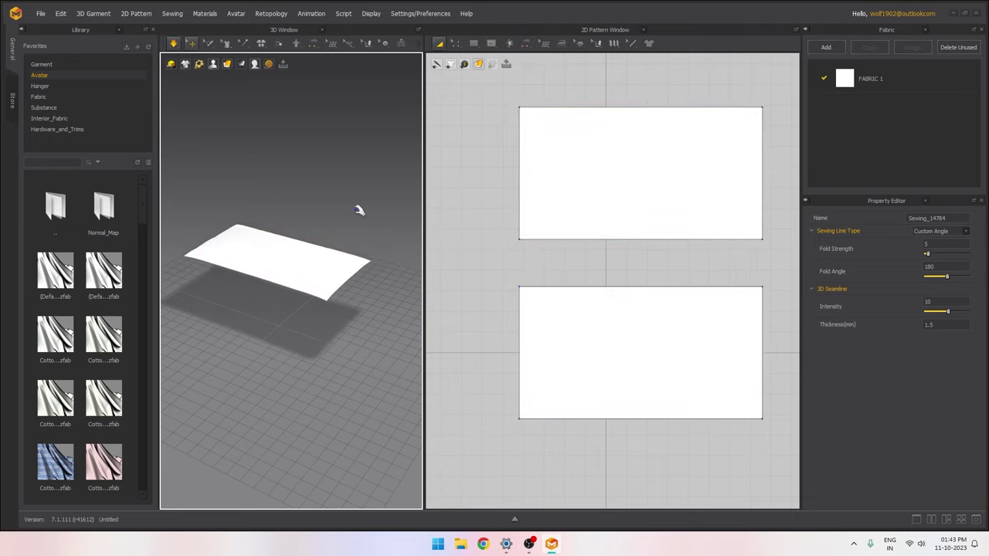
mouse_move(365, 208)
right_mouse_down()
mouse_move(347, 234)
mouse_move(307, 194)
mouse_move(379, 177)
mouse_move(329, 223)
mouse_move(340, 252)
mouse_move(362, 243)
mouse_move(361, 190)
mouse_move(327, 232)
mouse_move(357, 225)
right_mouse_up()
key("space")
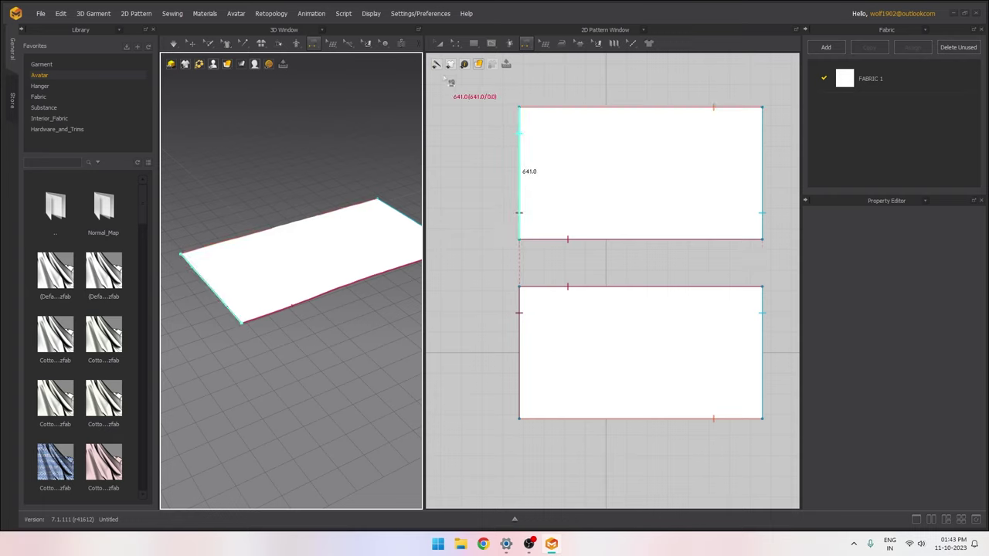
Set the Pressure of both rectangles to 1 and run the simulation.
left_click(439, 46)
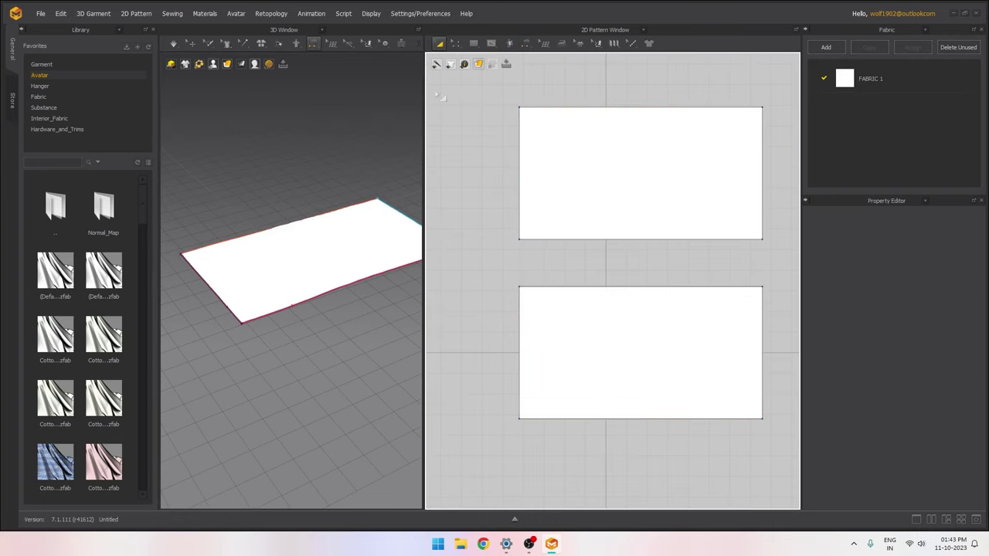
left_click(562, 130)
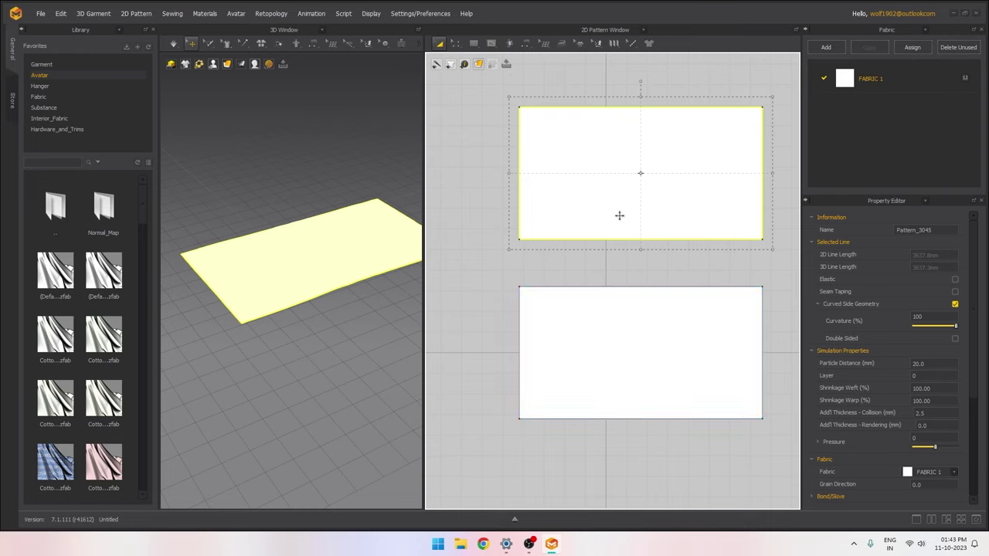
left_click(679, 380, "shift")
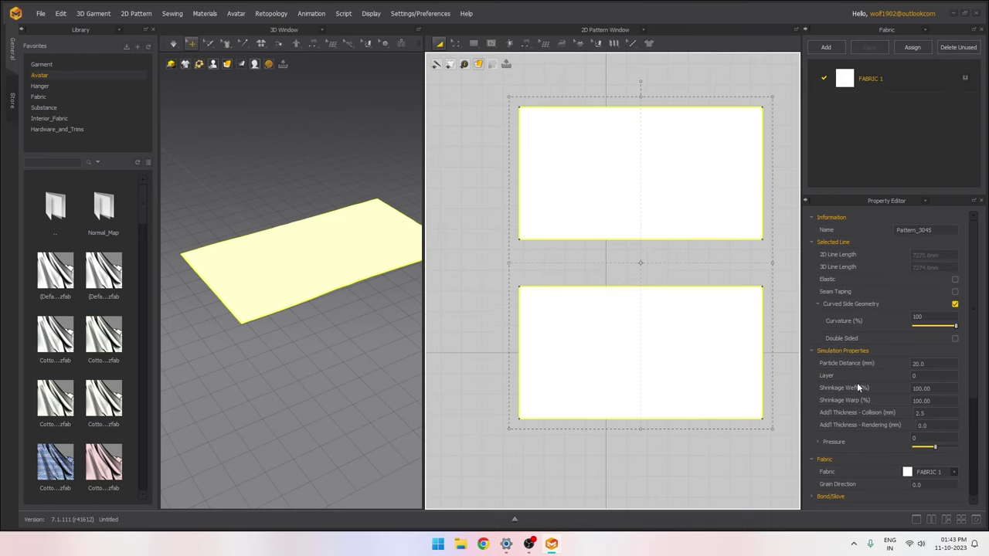
scroll(914, 385, "down", 2)
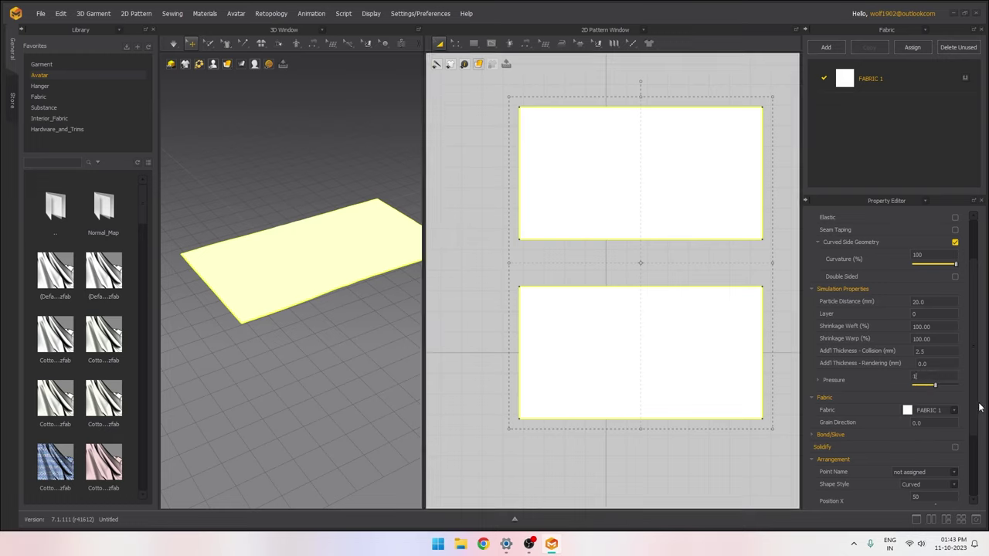
scroll(333, 182, "down", 2)
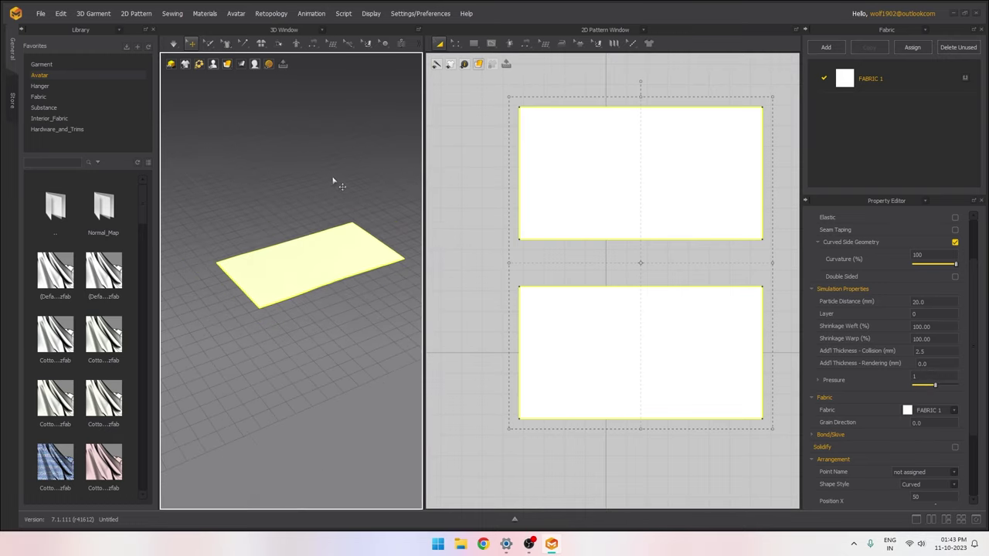
left_click(340, 191)
right_click_drag(347, 198, 353, 194)
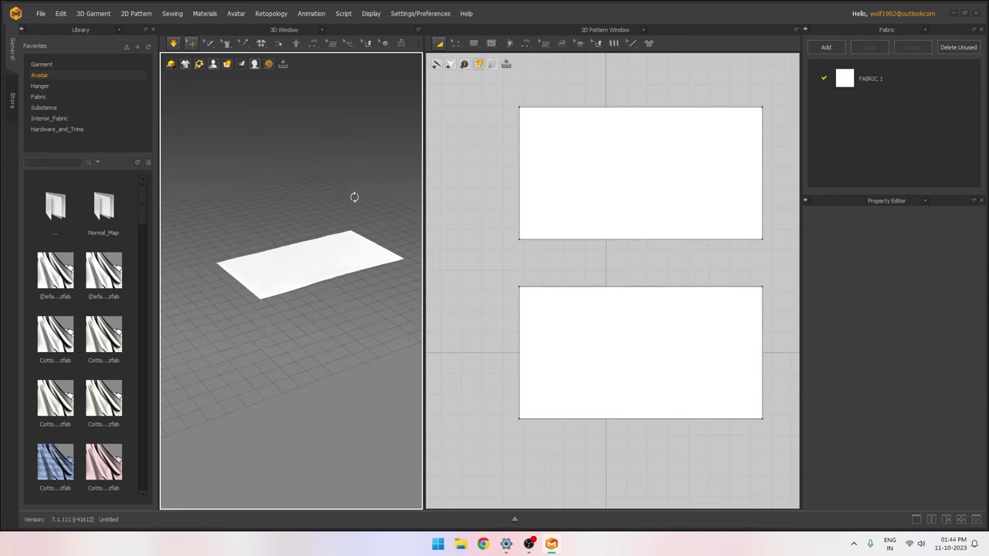
Raise both rectangles well above the floor in the 3D scene, keeping the flipped one just beneath the other.
left_click(329, 249)
right_click_drag(378, 258, 365, 209)
left_click_drag(328, 223, 328, 126)
right_click_drag(310, 264, 306, 232)
left_click(306, 243)
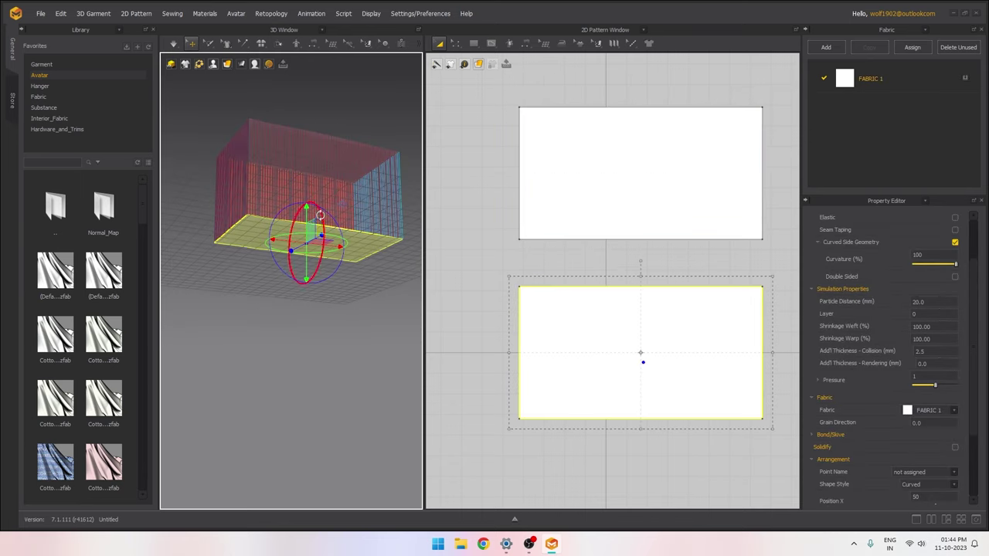
left_click_drag(307, 213, 306, 138)
right_click_drag(311, 225, 283, 289)
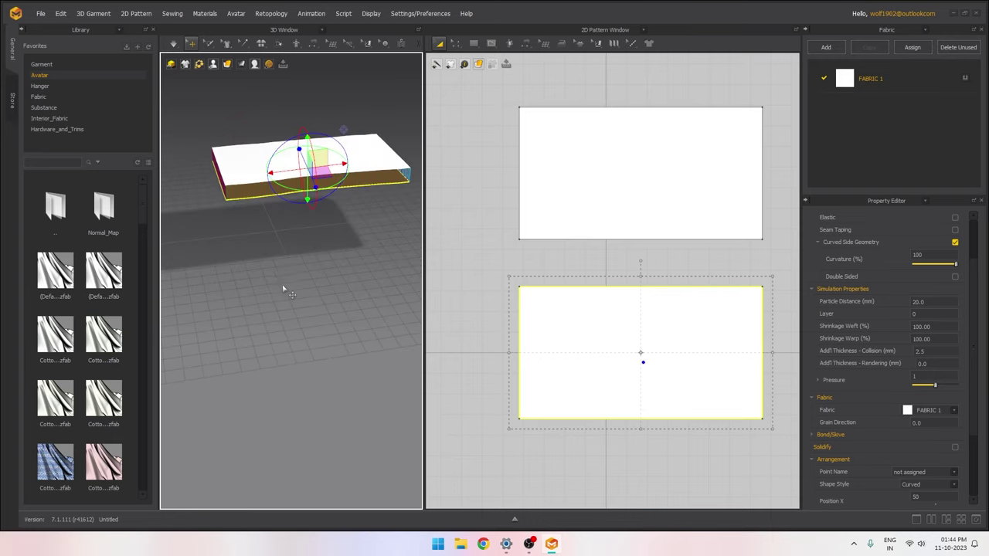
Simulate the raised rectangles with the current pressure, inspect the shape, and undo the simulation.
left_click(283, 289)
key("space")
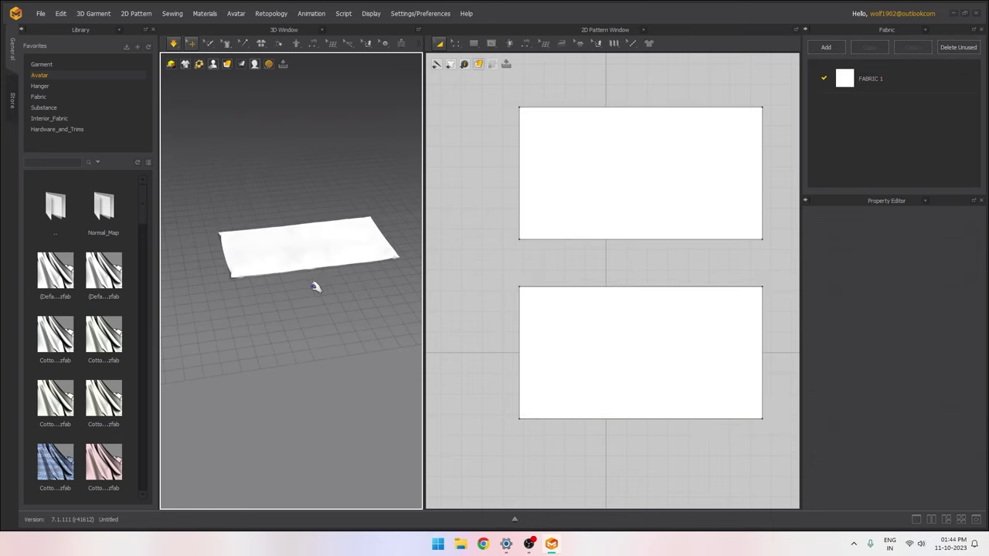
right_click_drag(314, 292, 330, 315)
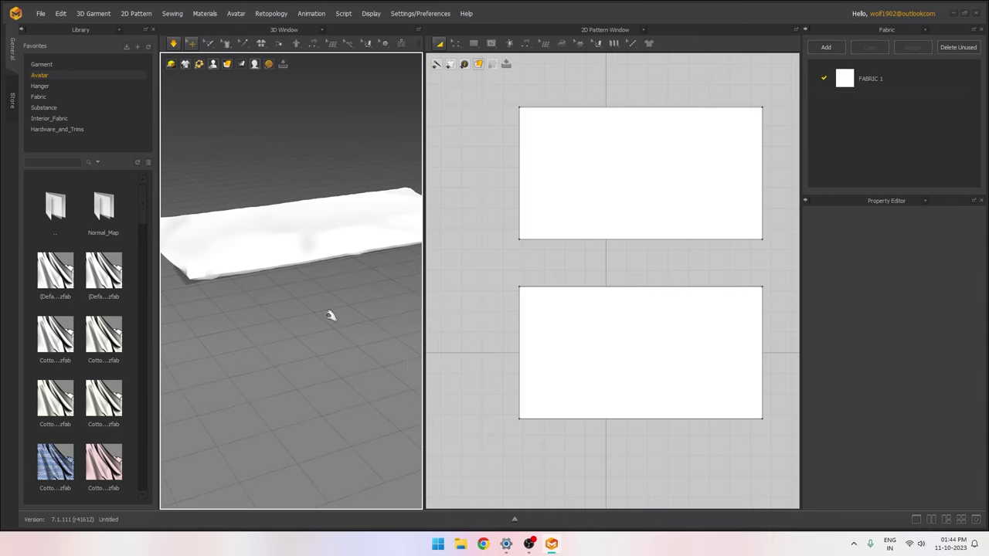
key("space")
key("ctrl+z")
scroll(320, 253, "down", 4)
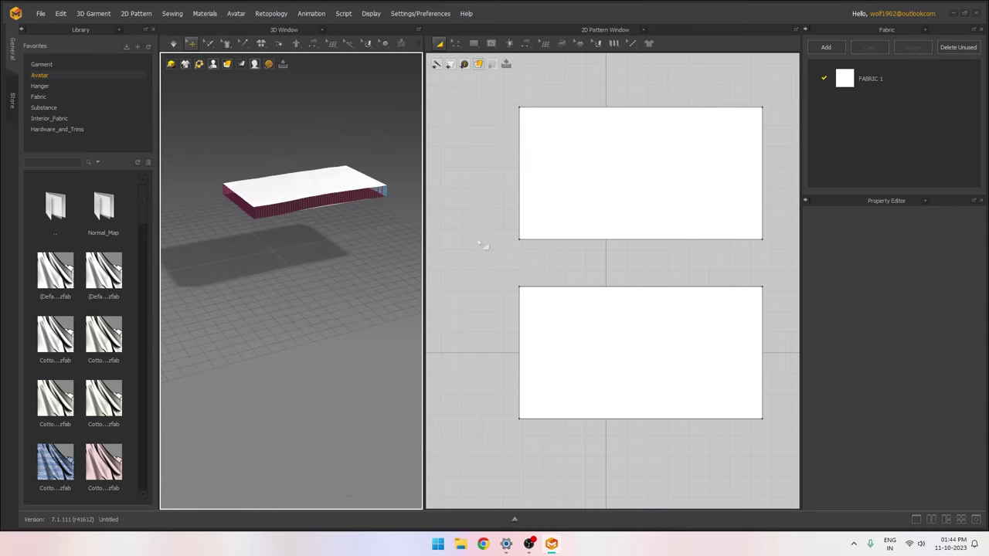
Set the Pressure of both rectangles to 3.
left_click(574, 214)
left_click(611, 330, "shift")
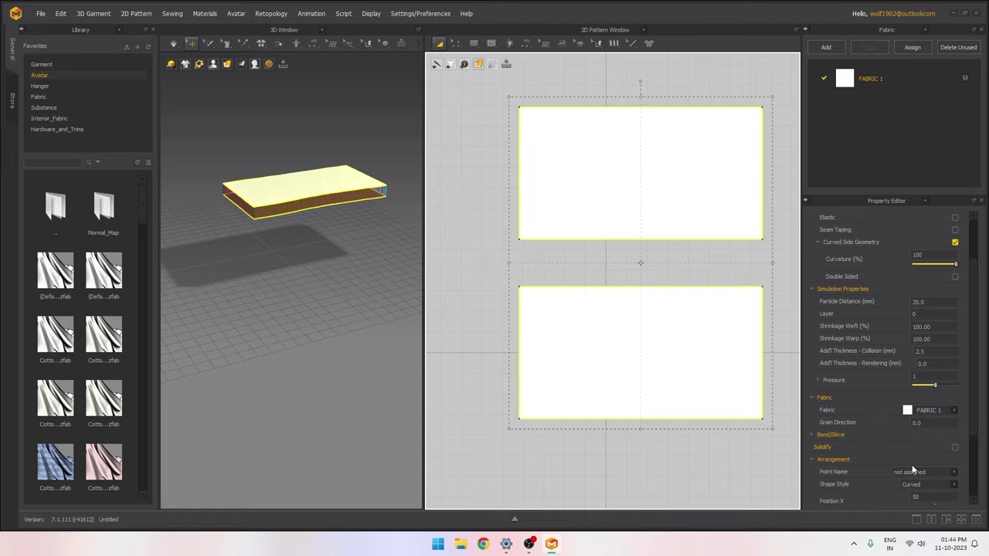
left_click(923, 376)
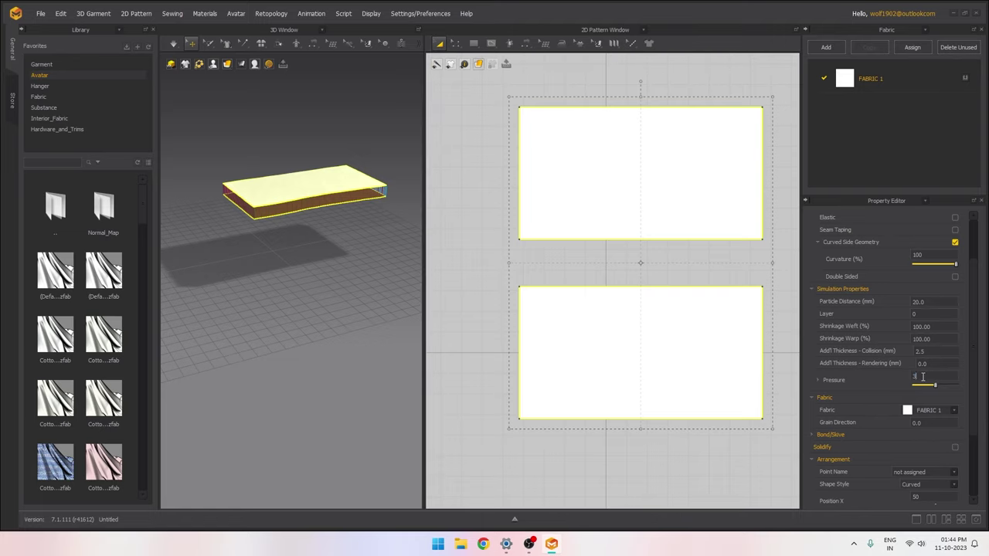
left_click(260, 276)
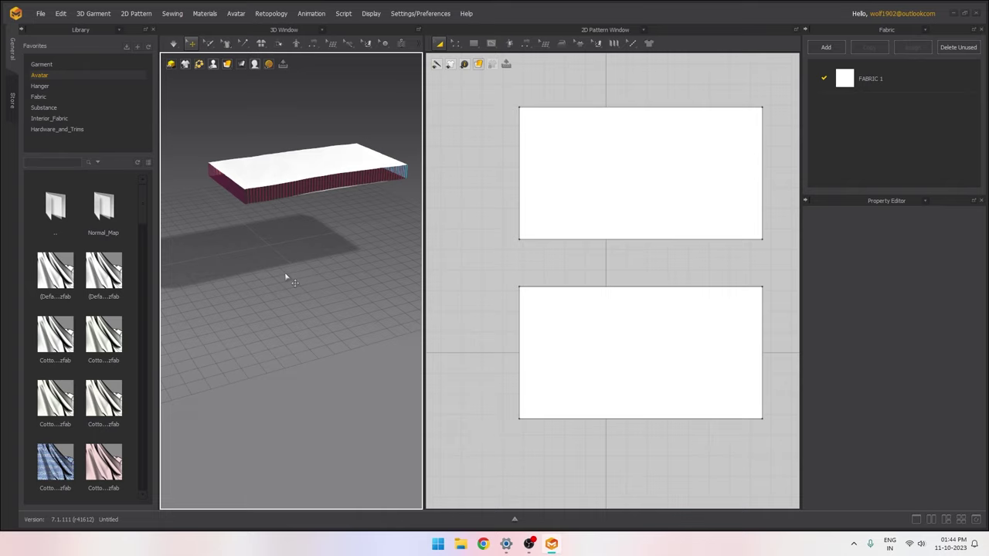
Simulate the rectangles with the increased pressure, examine the inflated form up close, and undo the simulation.
key("space")
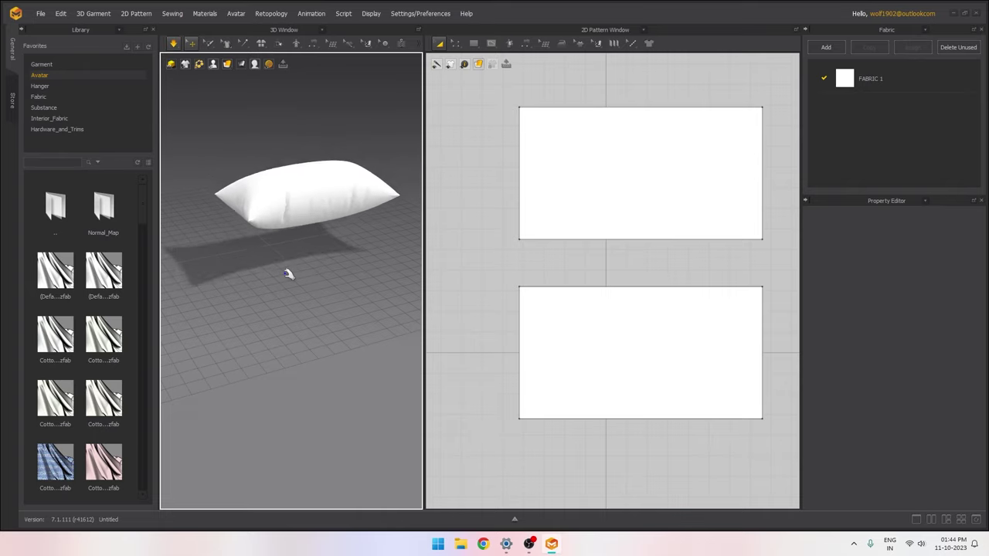
scroll(327, 317, "down", 2)
right_click_drag(325, 289, 283, 260)
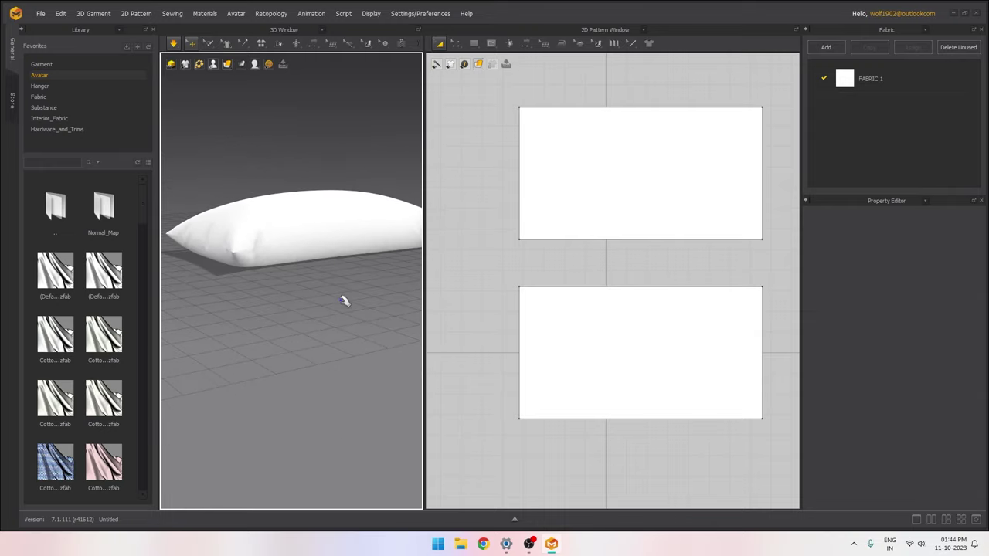
key("ctrl+z")
scroll(326, 304, "up", 3)
Lower the flipped rectangle in the 3D scene to widen the gap beneath the upper one.
left_click(298, 177)
right_click_drag(307, 212, 298, 195)
right_click_drag(337, 224, 338, 267)
left_click(350, 194)
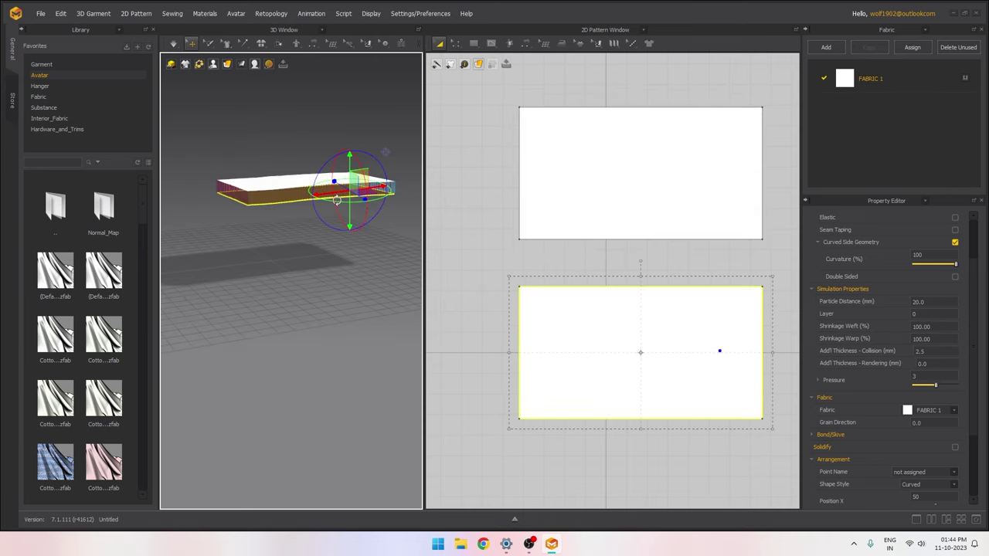
left_click_drag(350, 162, 350, 214)
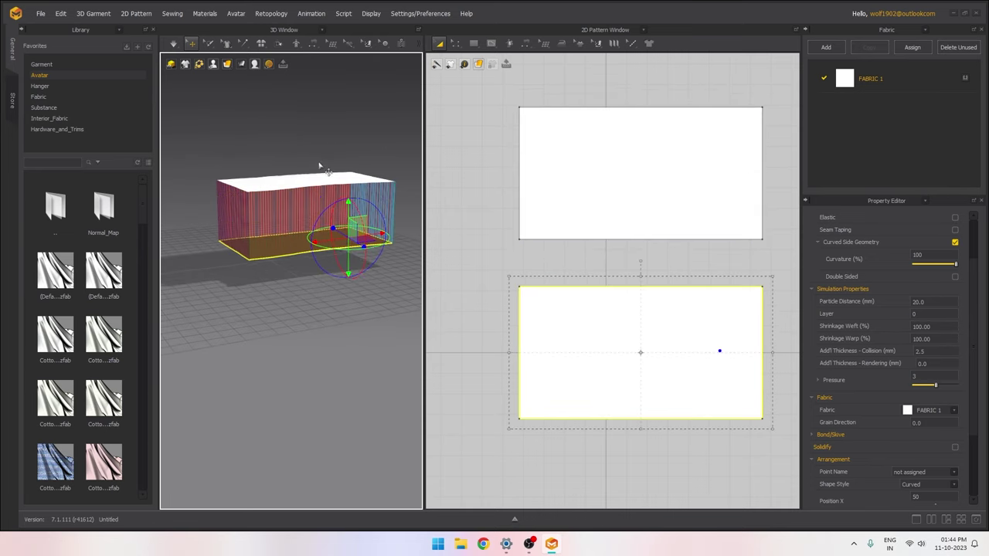
Lower the upper rectangle toward the flipped one in the 3D scene, and start the simulation to inflate the pillow.
left_click(305, 182)
left_click_drag(305, 151, 304, 201)
left_click(366, 163)
key("space")
right_click_drag(363, 175, 337, 272)
scroll(337, 273, "up", 3)
scroll(338, 274, "down", 1)
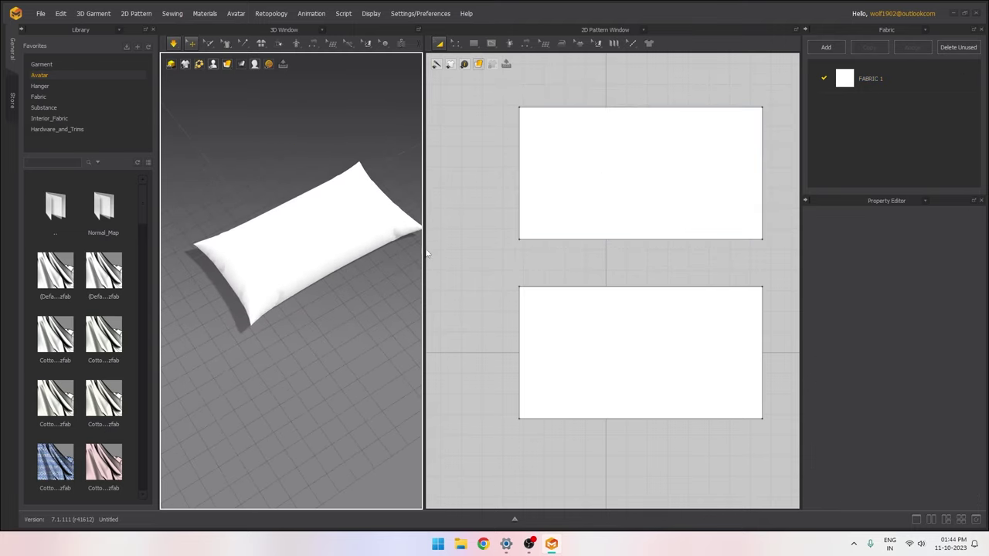
Widen the 3D Window to give the inflated pillow more room beside the 2D patterns.
left_click_drag(423, 249, 506, 249)
scroll(347, 254, "up", 3)
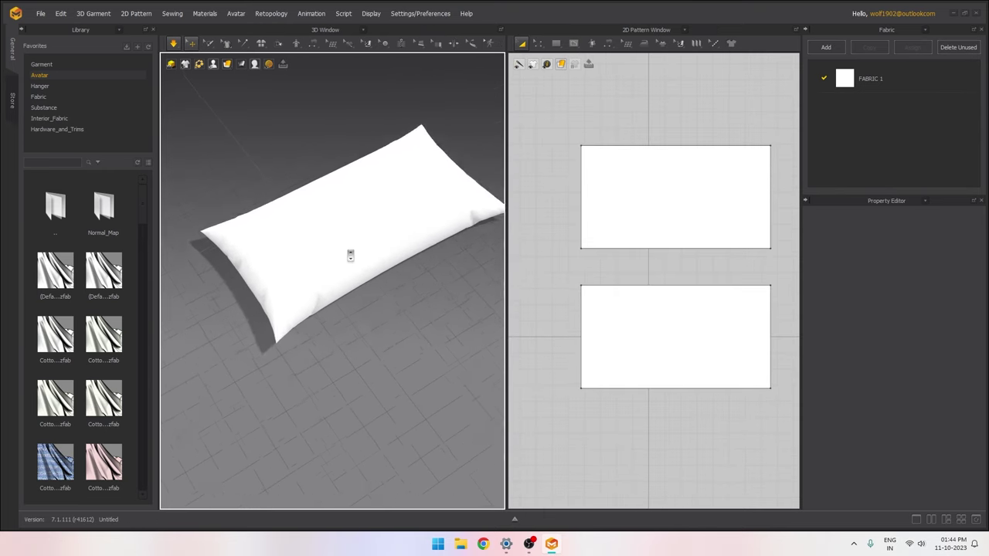
scroll(356, 263, "down", 3)
Pull the pillow's near end and long-side corners inward during simulation to fold and crease the fabric.
left_click(309, 281)
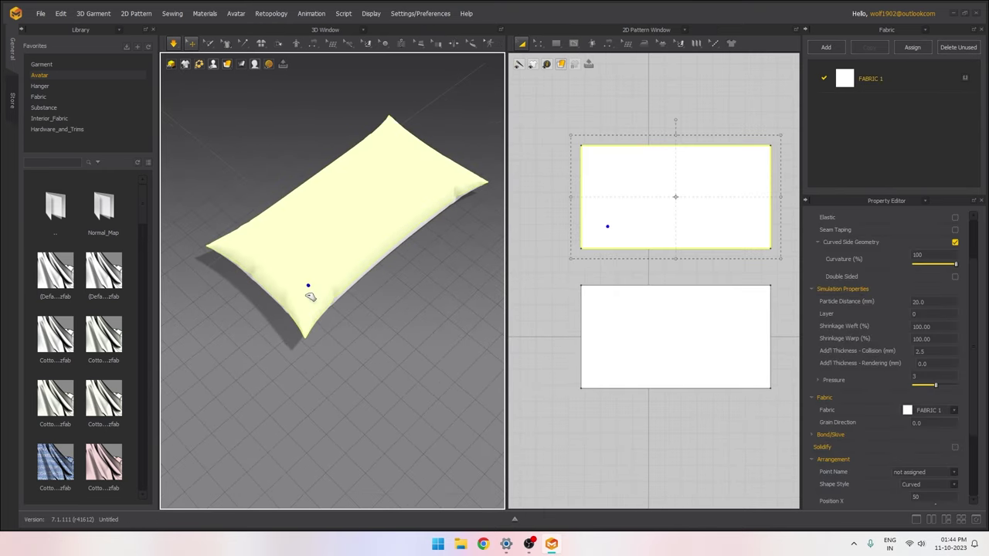
left_click_drag(392, 232, 420, 217)
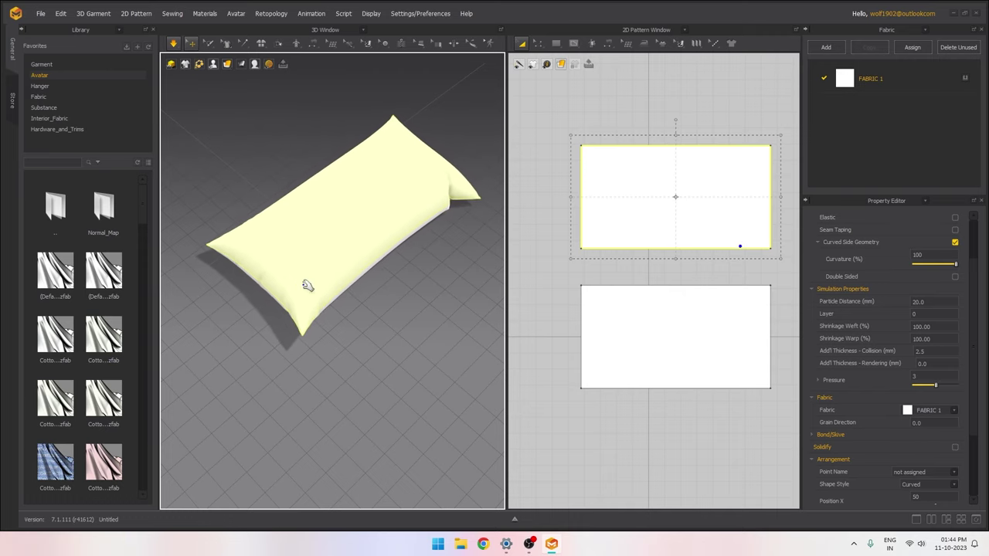
left_click_drag(307, 285, 389, 245)
left_click_drag(327, 332, 442, 264)
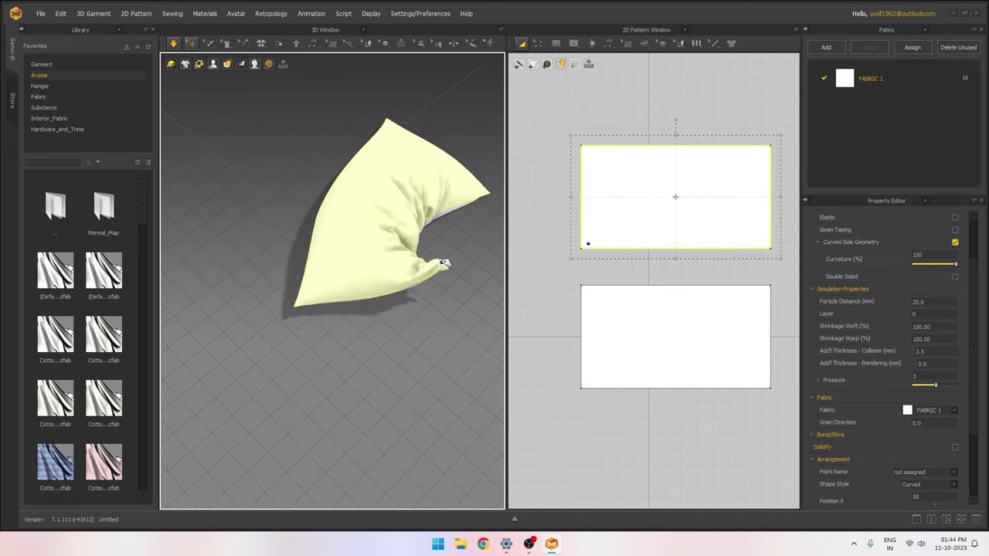
left_click(471, 197)
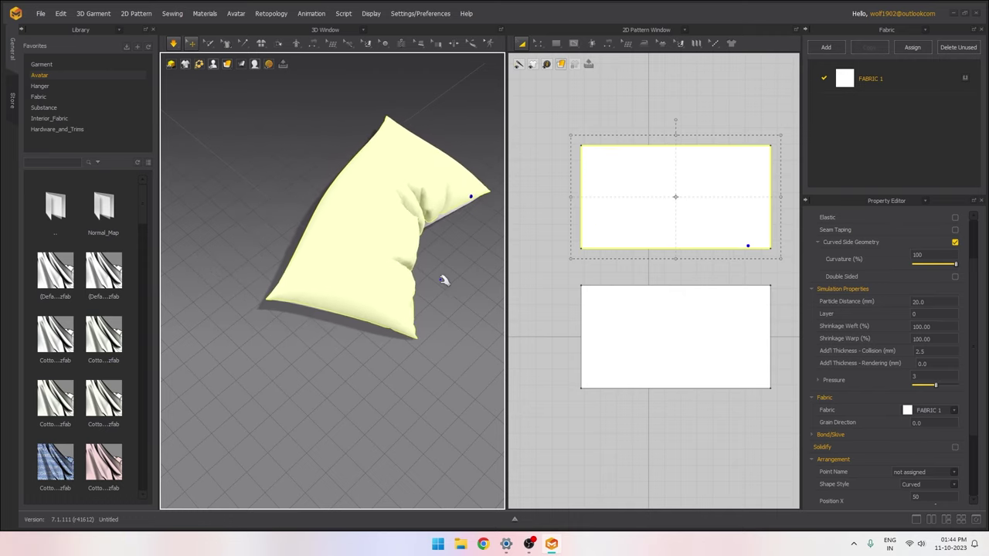
left_click_drag(438, 208, 458, 183)
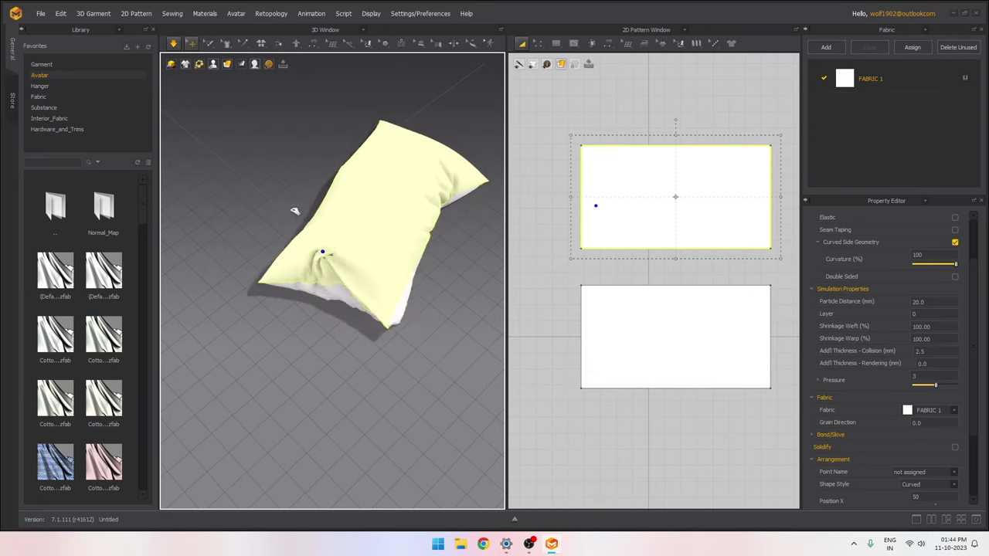
Tug the pillow's surface, edges and corners in different directions during simulation to turn it and work wrinkles into the fabric.
left_click_drag(396, 238, 393, 267)
left_click_drag(454, 185, 485, 163)
left_click_drag(421, 202, 413, 316)
left_click_drag(332, 292, 243, 176)
left_click_drag(439, 192, 371, 280)
left_click_drag(311, 292, 331, 286)
left_click_drag(362, 249, 340, 191)
left_click_drag(448, 249, 457, 231)
left_click_drag(283, 240, 331, 210)
left_click_drag(259, 258, 384, 221)
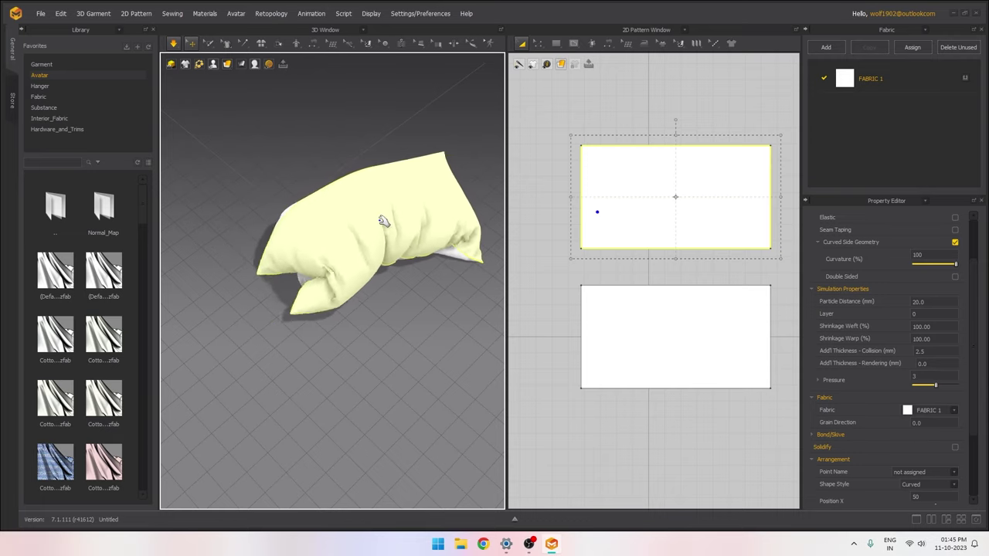
Bend the simulated pillow across its middle by pulling its top surface and front side.
scroll(400, 302, "up", 3)
right_click_drag(398, 275, 376, 340)
scroll(375, 340, "down", 3)
left_click_drag(428, 306, 453, 310)
left_click_drag(306, 301, 386, 224)
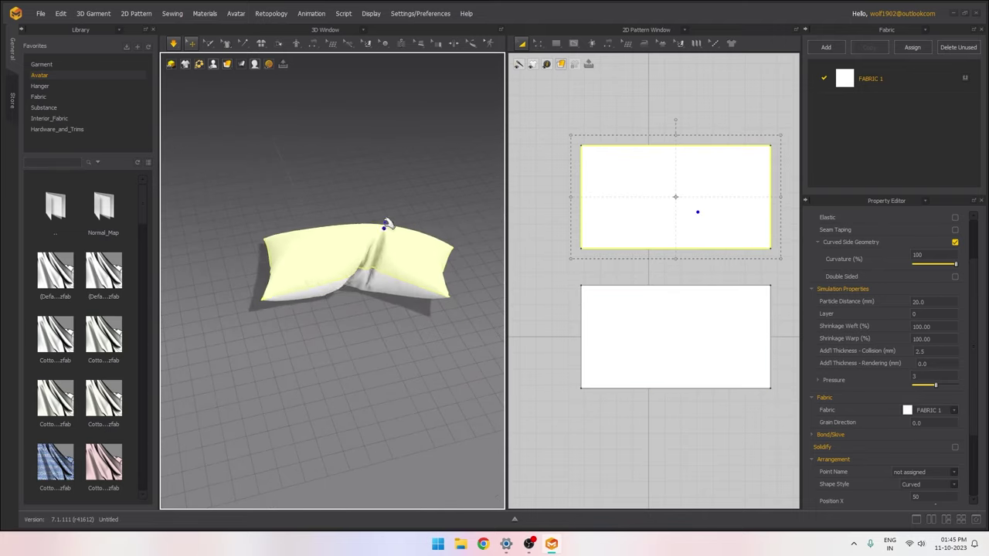
left_click_drag(412, 309, 289, 250)
Pull the pillow's two ends outward to spread it flat again, deselect it and inspect its shape from above.
right_click_drag(341, 338, 394, 282)
scroll(419, 338, "up", 3)
left_click(422, 340)
scroll(432, 353, "down", 3)
left_click_drag(380, 268, 421, 271)
left_click_drag(303, 277, 255, 291)
right_click_drag(400, 301, 368, 249)
left_click(402, 305)
middle_click_drag(368, 252, 401, 325)
mouse_move(401, 324)
right_mouse_down()
mouse_move(384, 326)
mouse_move(386, 290)
mouse_move(408, 320)
right_mouse_up()
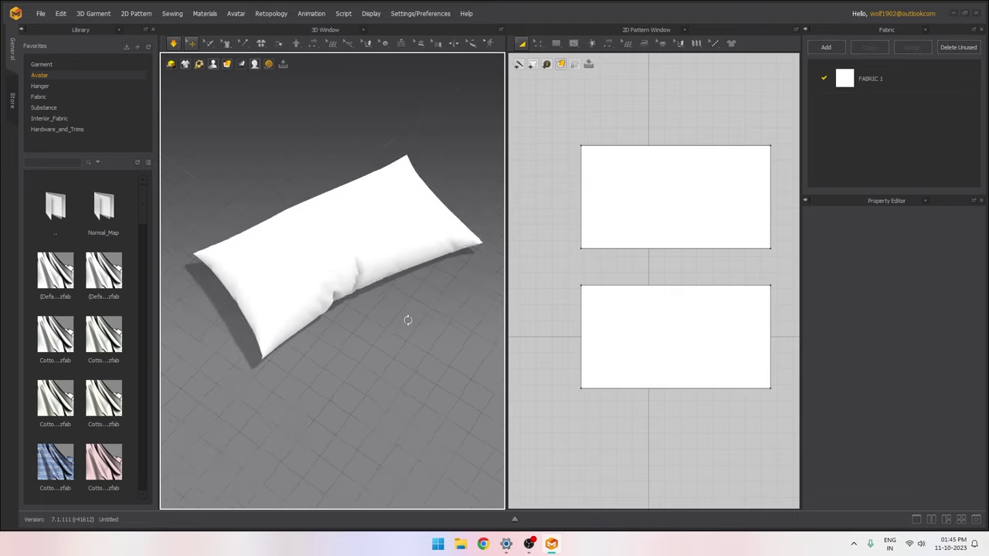